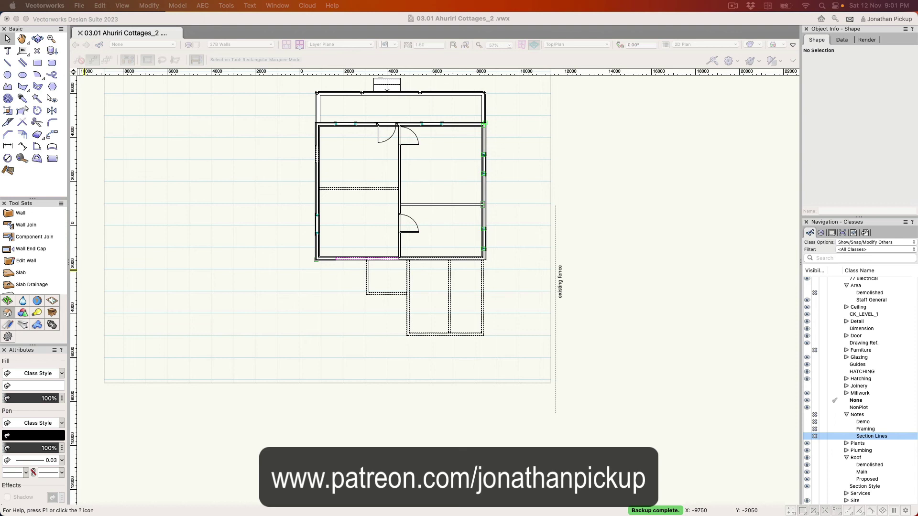
Step: Check the class of the top-left joist and foundation wall in Object Info
click(259, 276)
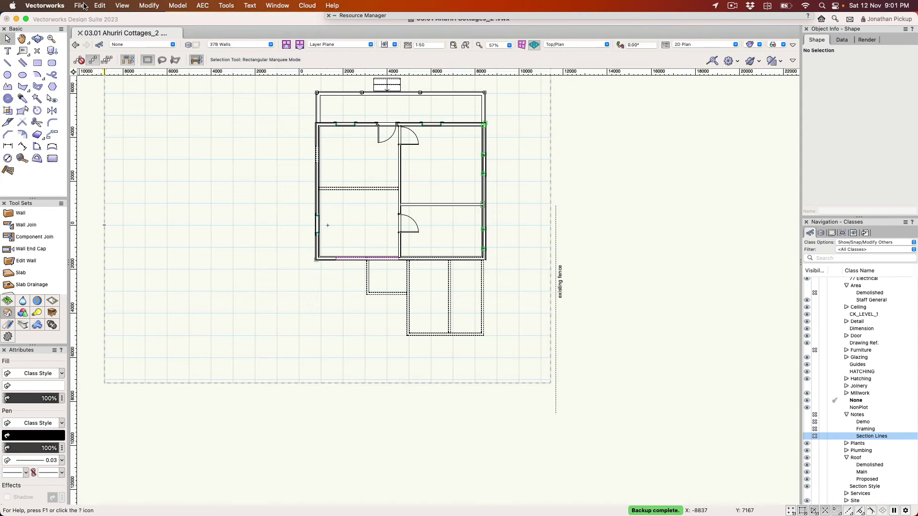
click(318, 108)
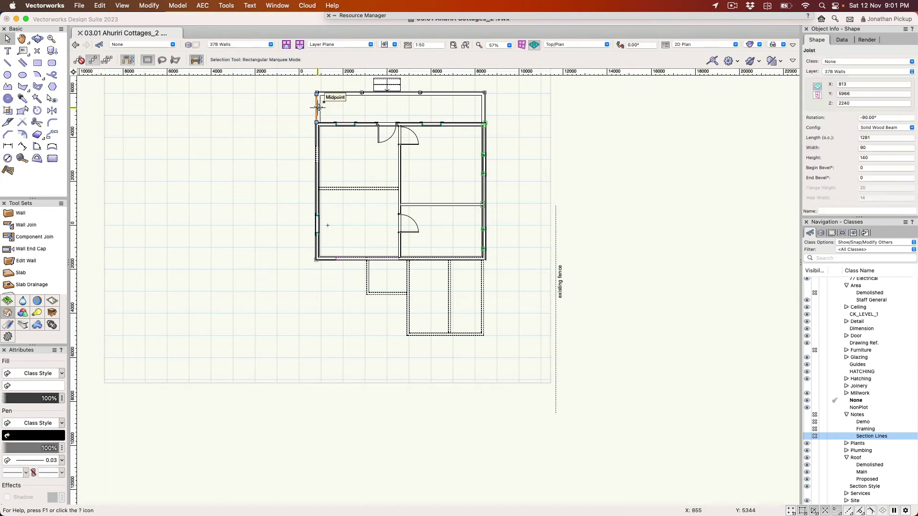
click(319, 108)
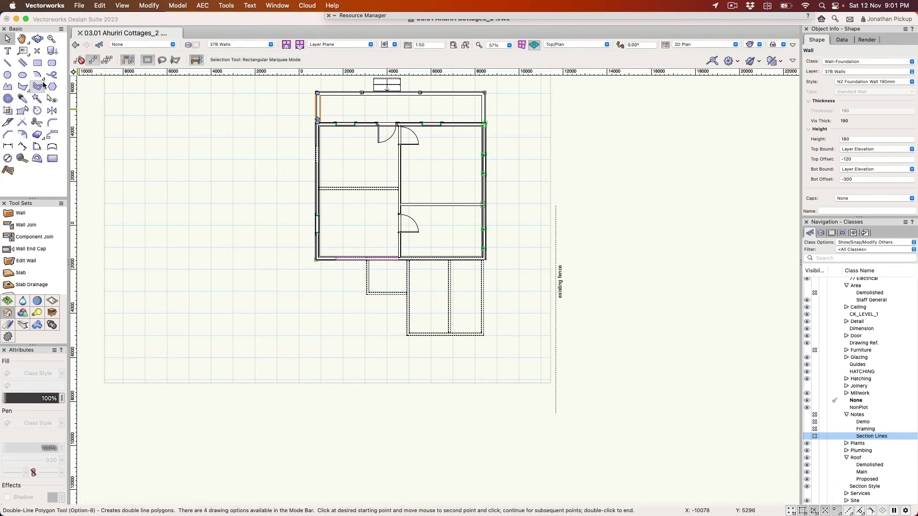
Step: Hide the Wall-Foundation class by picking a foundation wall with the Visibility tool
click(52, 99)
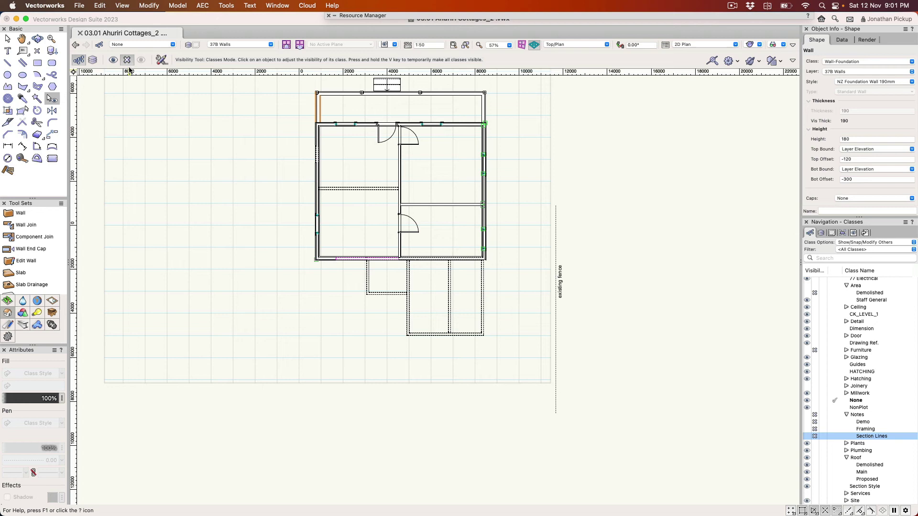
click(321, 111)
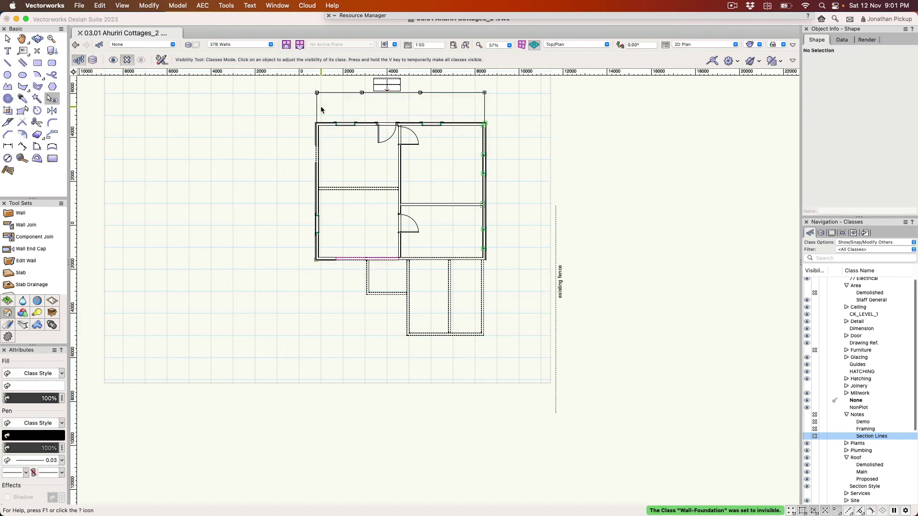
key(x)
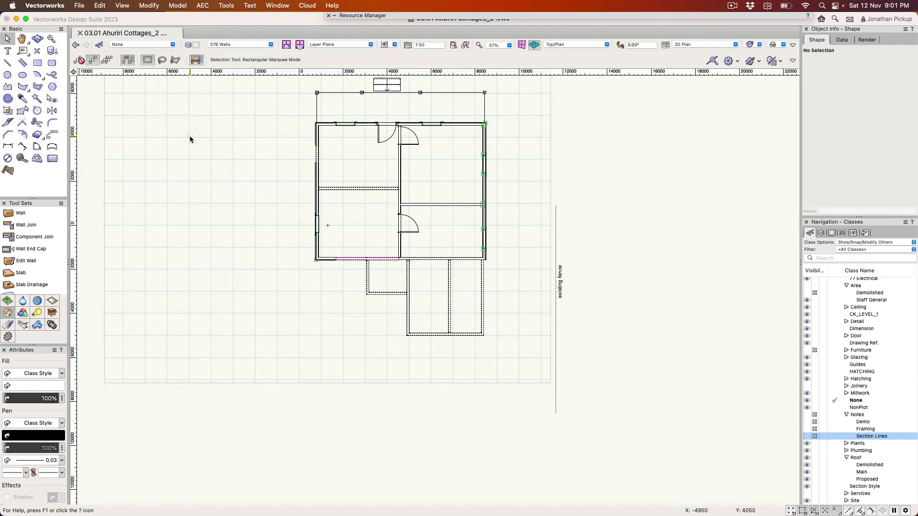
Step: Draw a 9729 × 13067 rectangle enclosing the whole cottage plan
scroll(209, 178, up, 3)
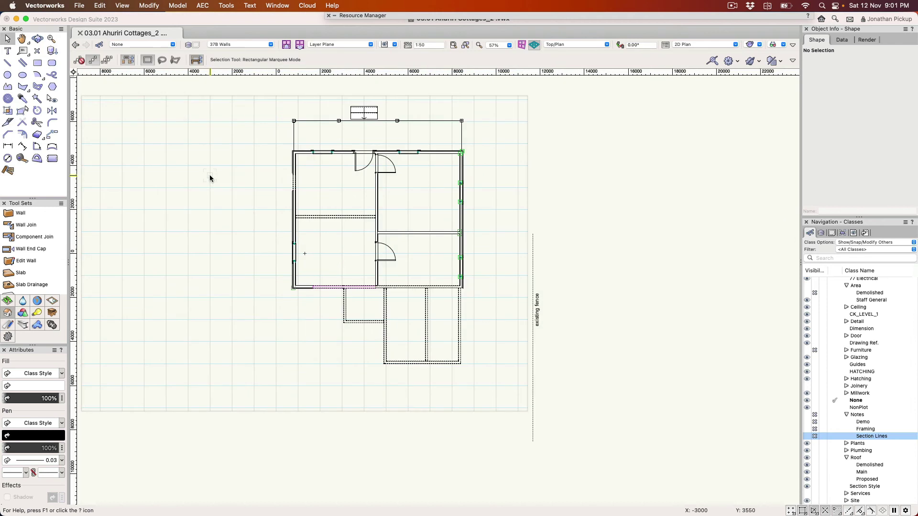
key(4)
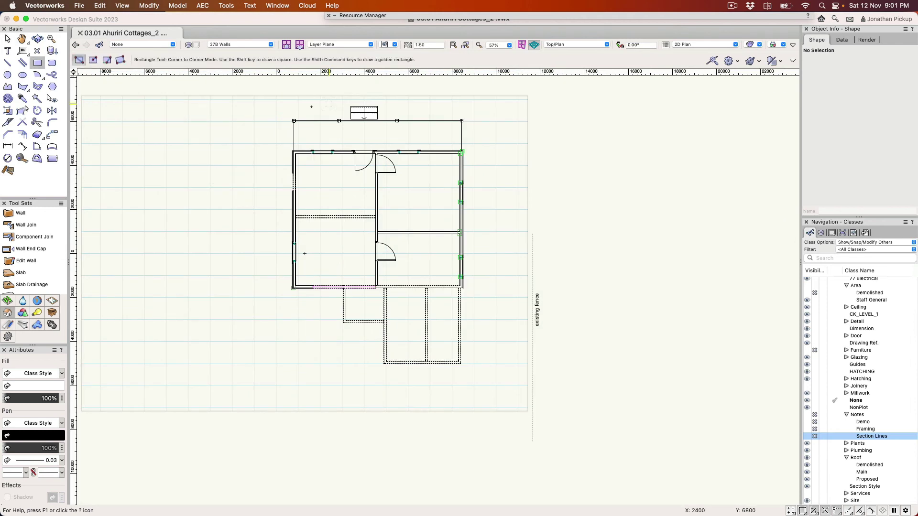
click(273, 96)
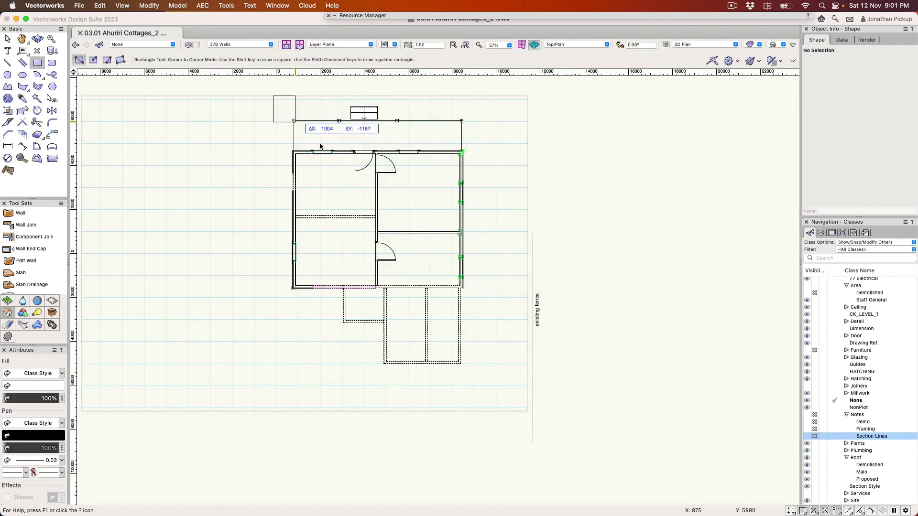
click(487, 383)
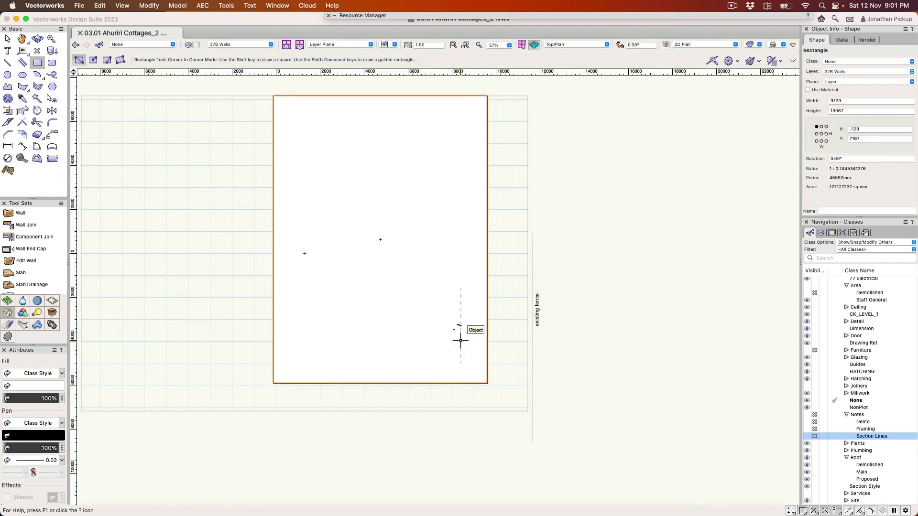
Step: Create a viewport cropped by the rectangle, making that crop choice the default
click(122, 6)
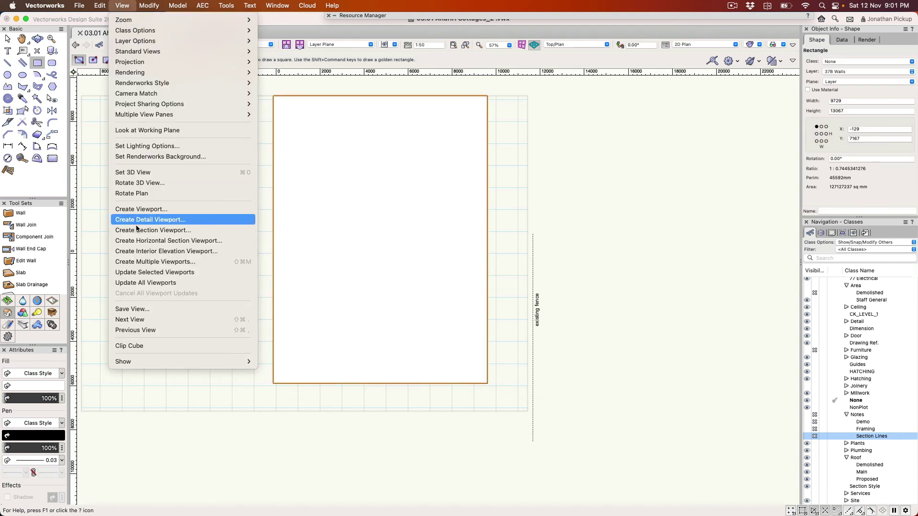
click(138, 208)
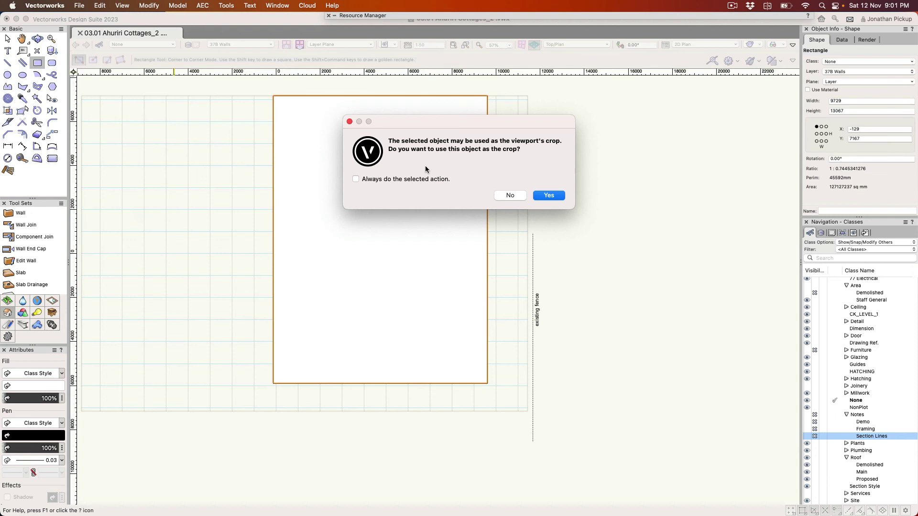
click(418, 179)
click(548, 196)
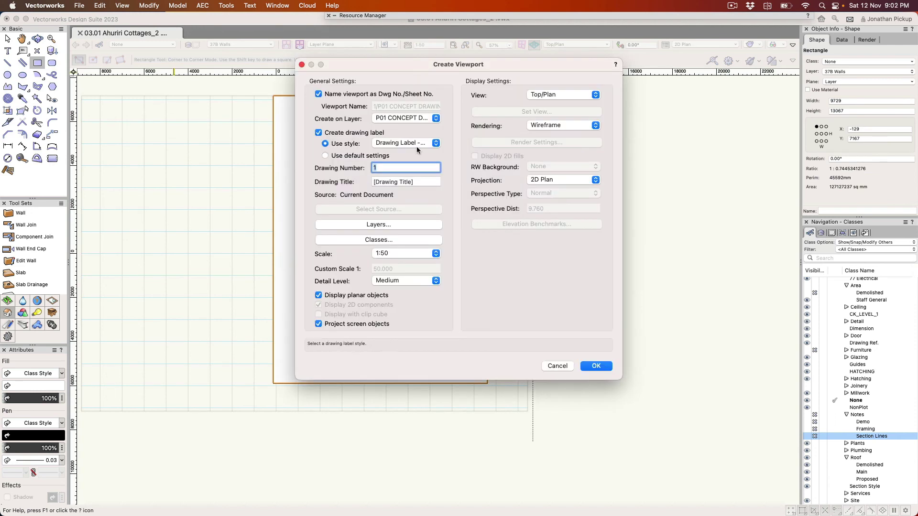
Step: Place it on a new sheet layer 02 titled 'Existing and Demolition Plans'
click(409, 117)
click(410, 93)
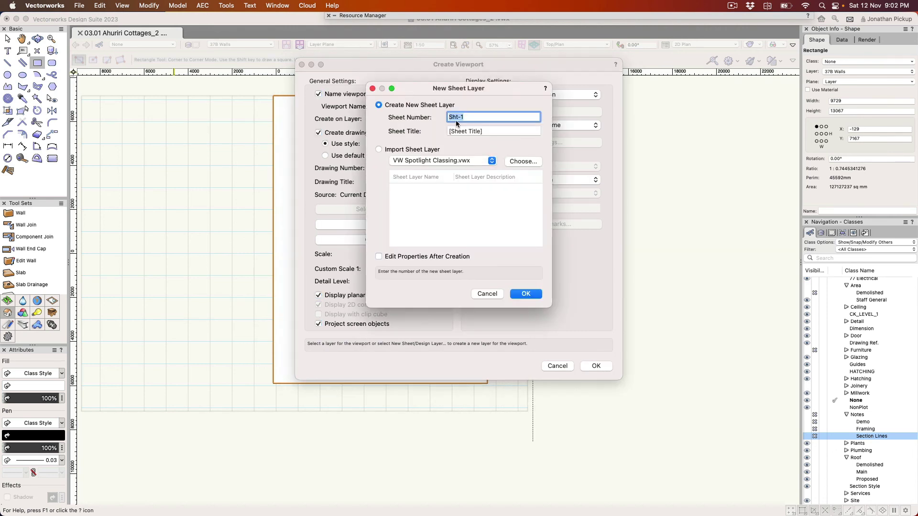
text(01)
drag(420, 91, 522, 125)
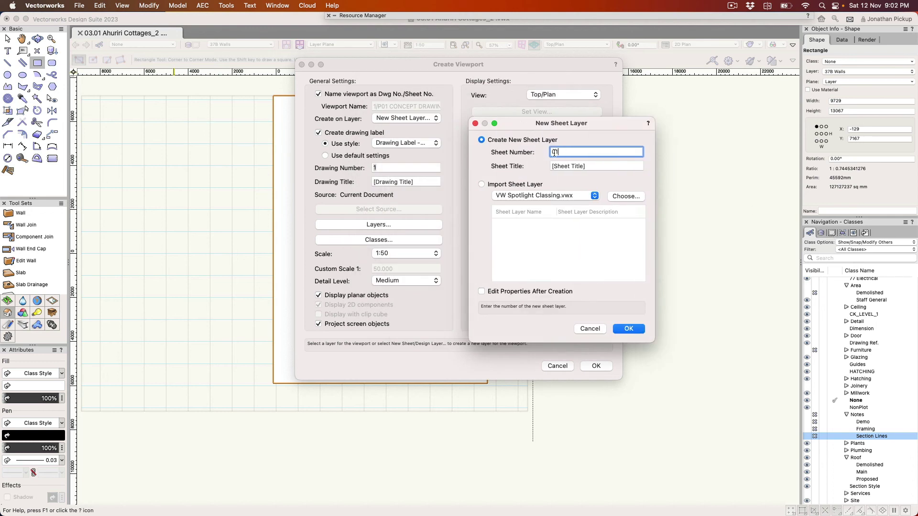
text(02)
key(Tab)
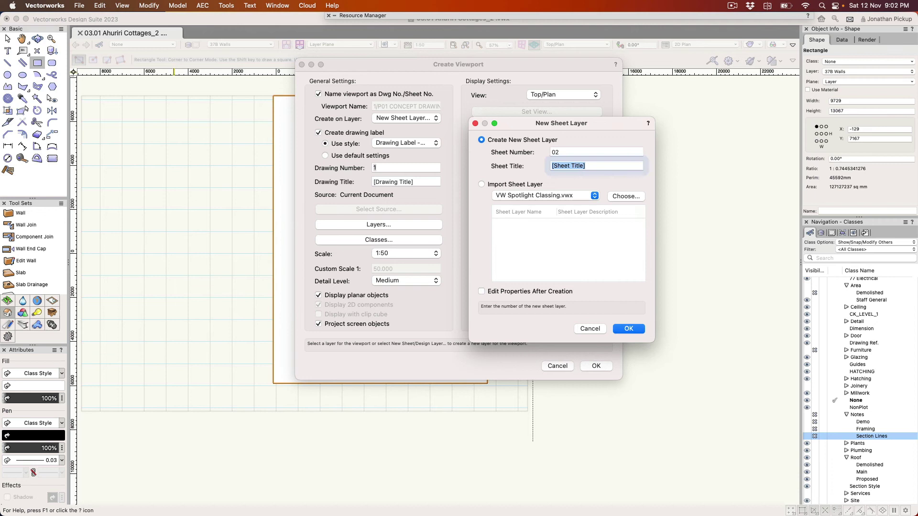
text(Ex)
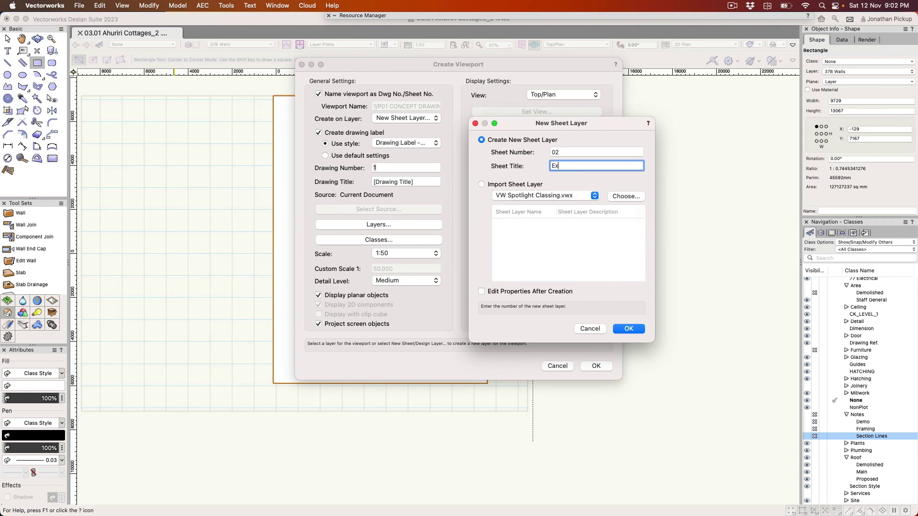
text(isting and Demolition Plans)
click(629, 329)
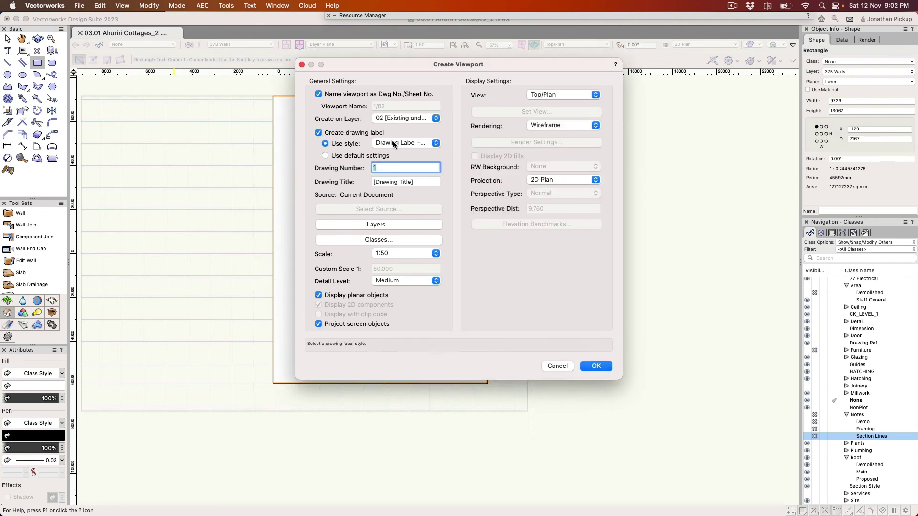
Step: Keep the label style and enter the drawing title 'Existing PLan' at 1:50
click(395, 145)
click(362, 142)
key(Tab)
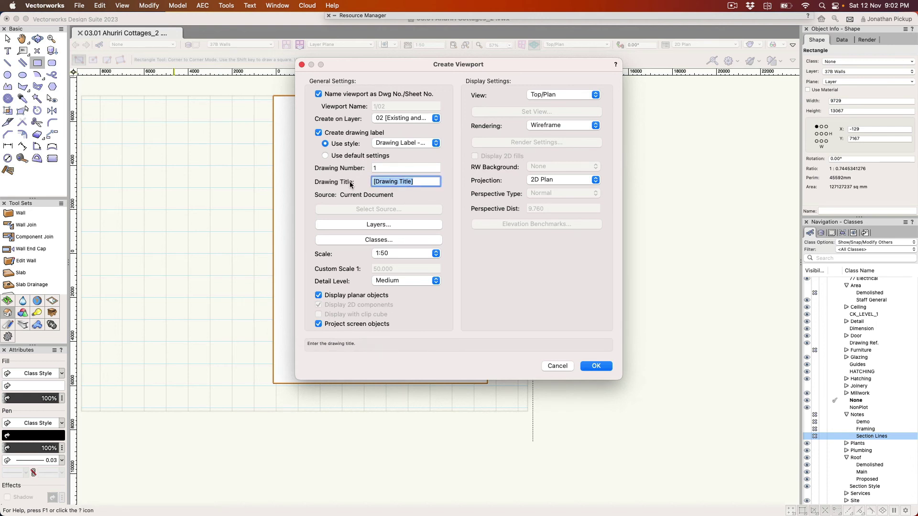
text(Existing PLan)
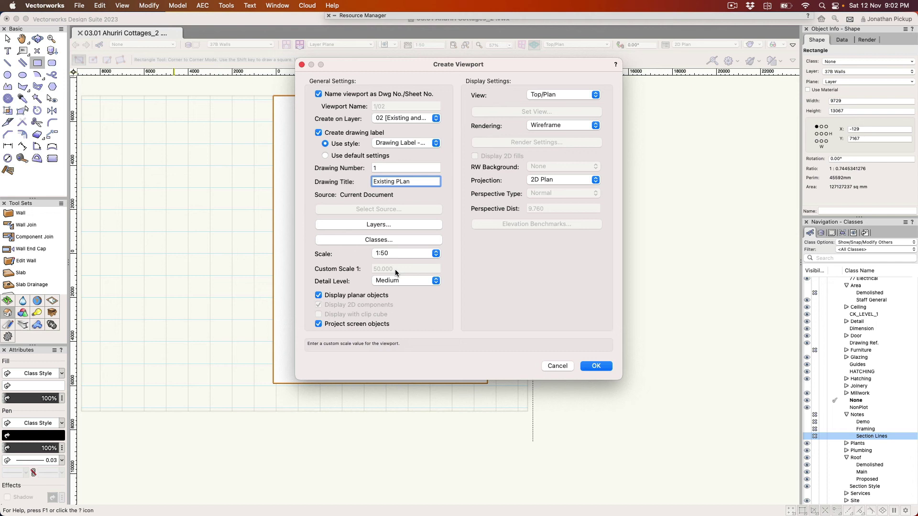
Step: Create the Existing PLan viewport and move it to the left of the sheet
click(594, 366)
scroll(406, 205, left, 3)
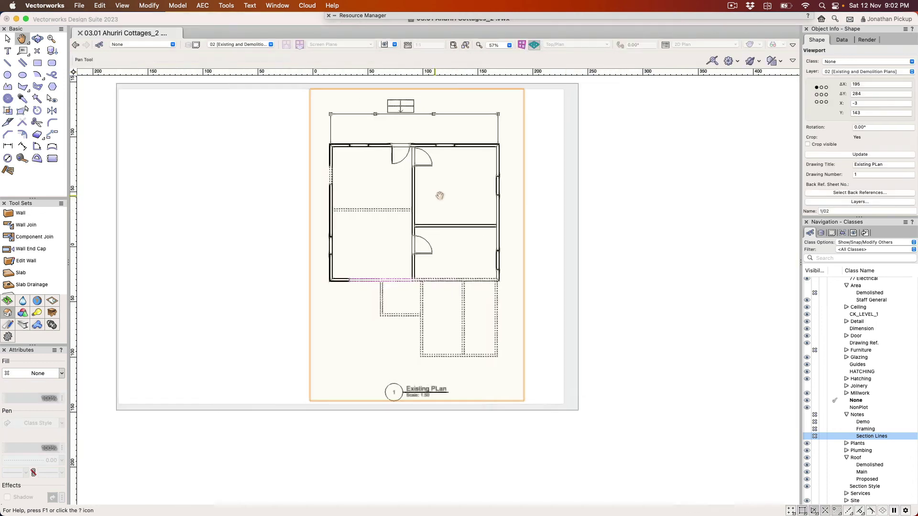
key(z)
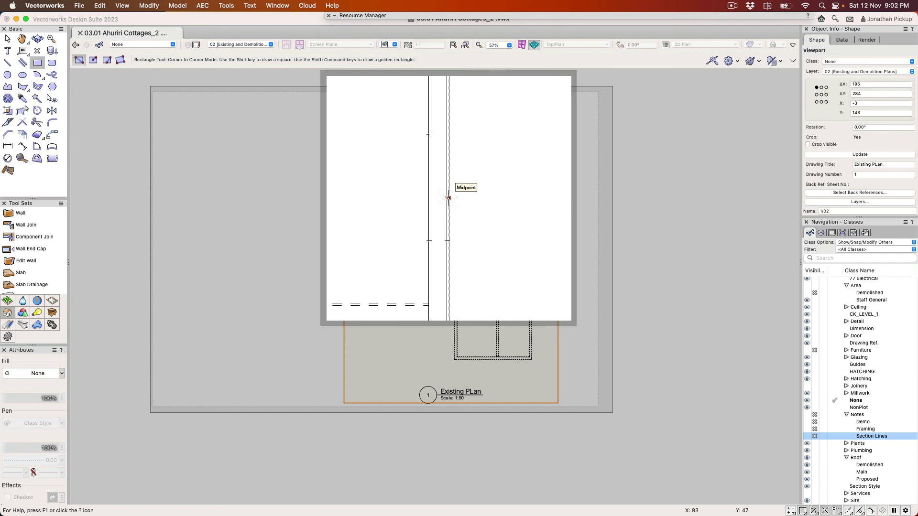
click(449, 198)
key(x)
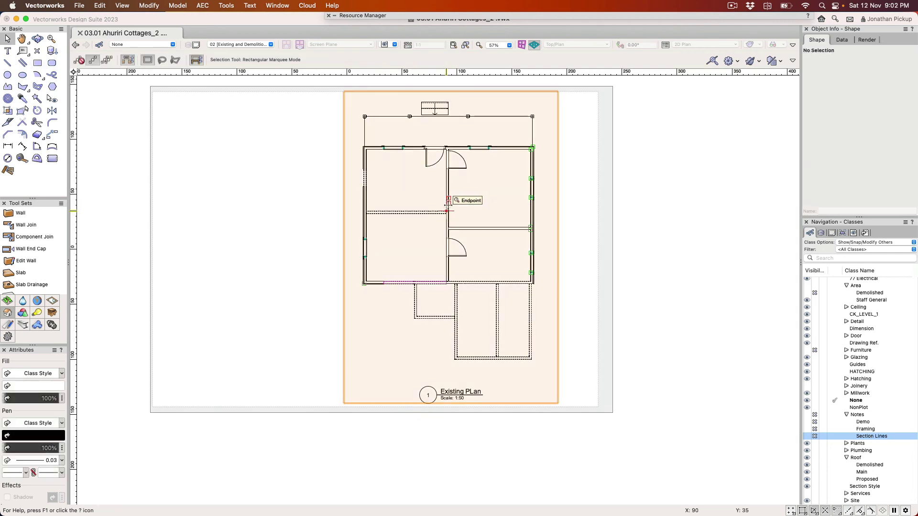
drag(449, 211, 265, 212)
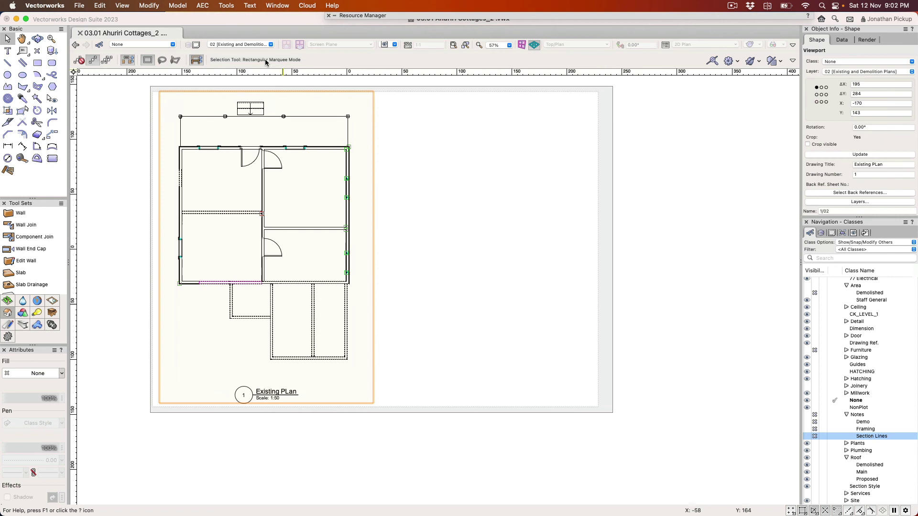
Step: Renumber sheet layer 02 to 002 in the Navigation palette
click(831, 233)
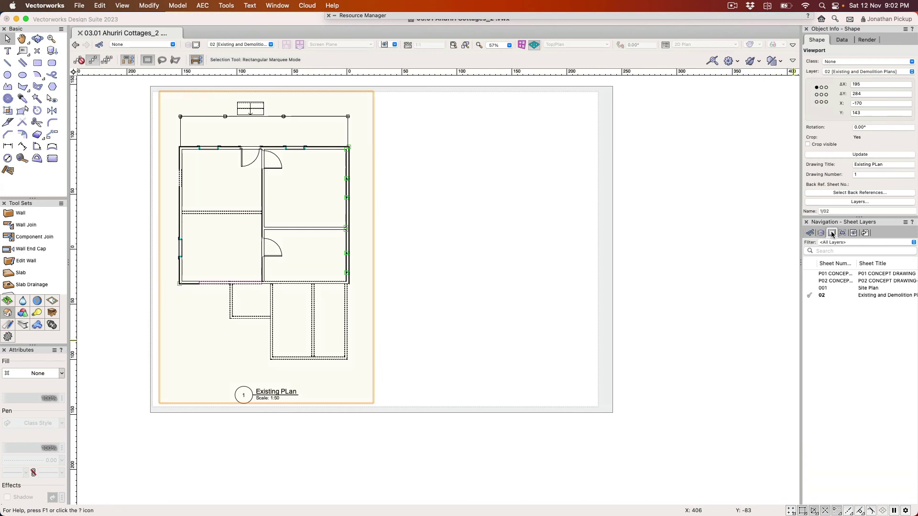
double_click(852, 297)
click(835, 297)
Step: Open the 001 Site Plan sheet, then switch back to sheet 002
click(808, 289)
click(809, 288)
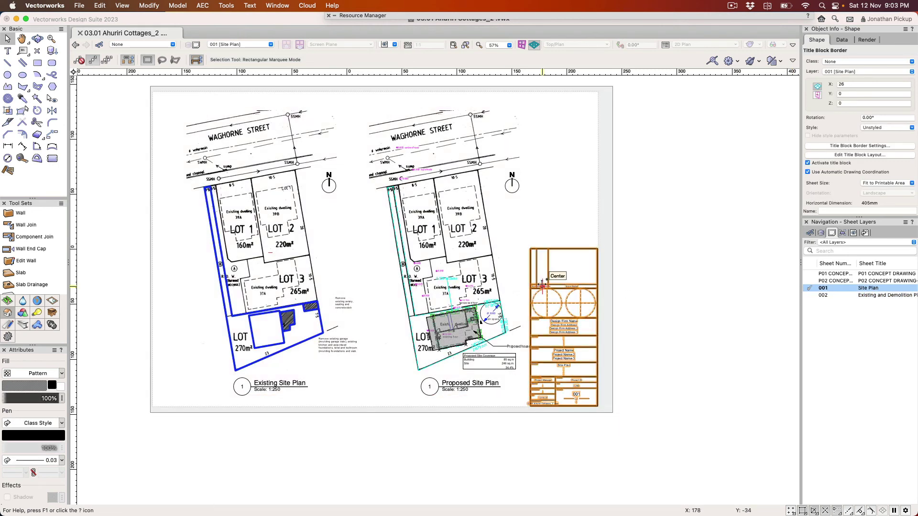
key(super+shift+Down)
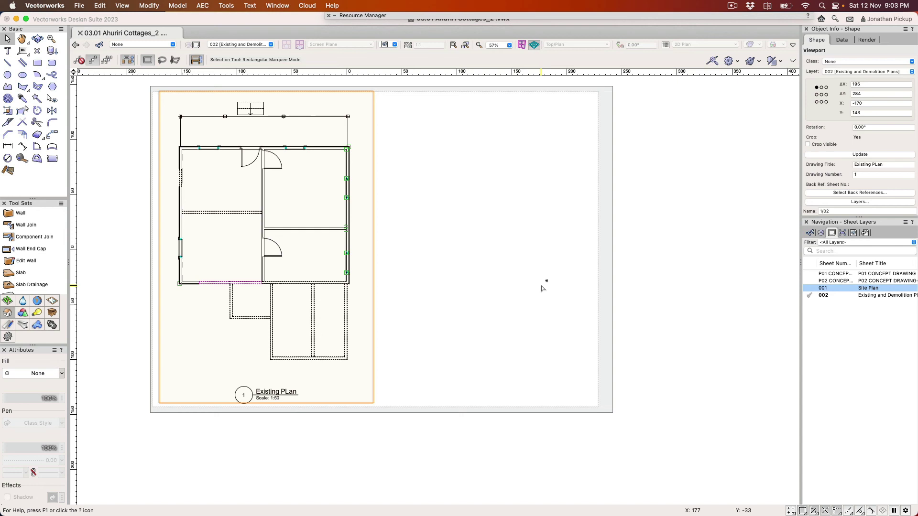
Step: Nudge the Existing Plan viewport slightly left to X -182
click(542, 288)
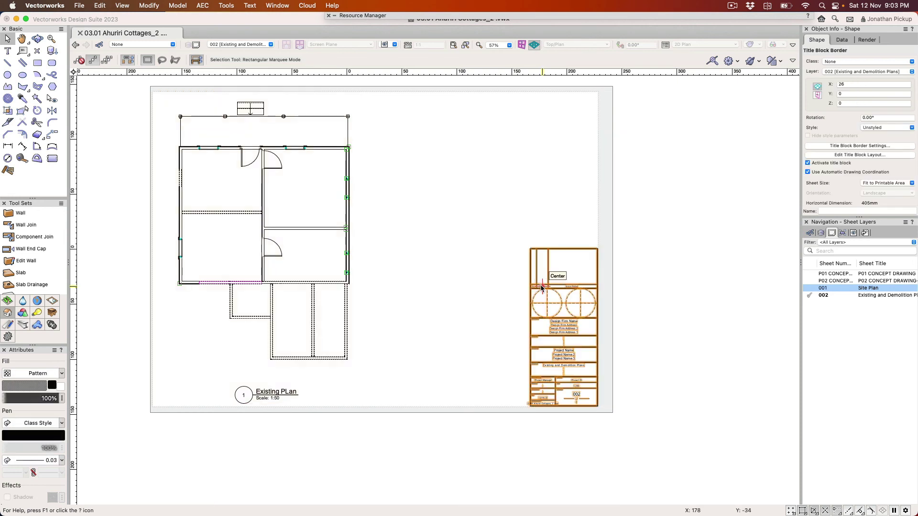
click(342, 284)
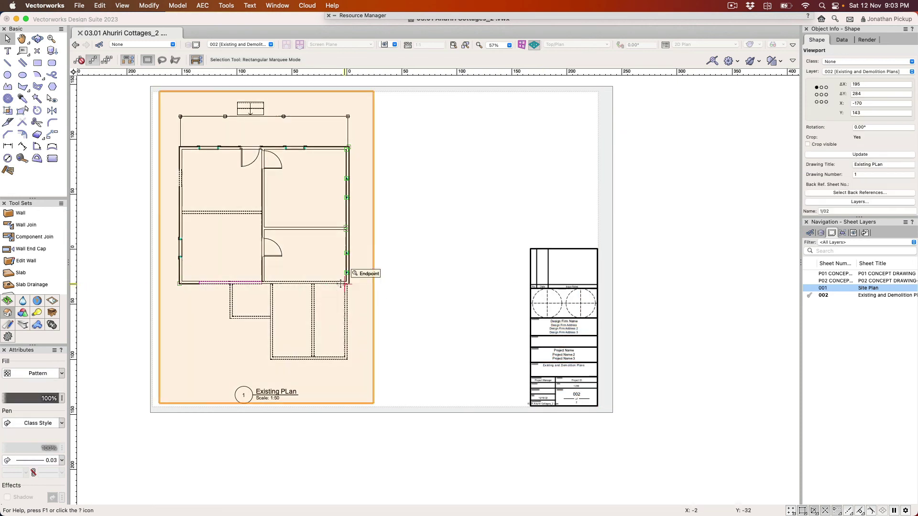
drag(342, 284, 334, 285)
Step: Correct the Existing Plan title and duplicate the viewport to its right, nudged slightly left
click(886, 164)
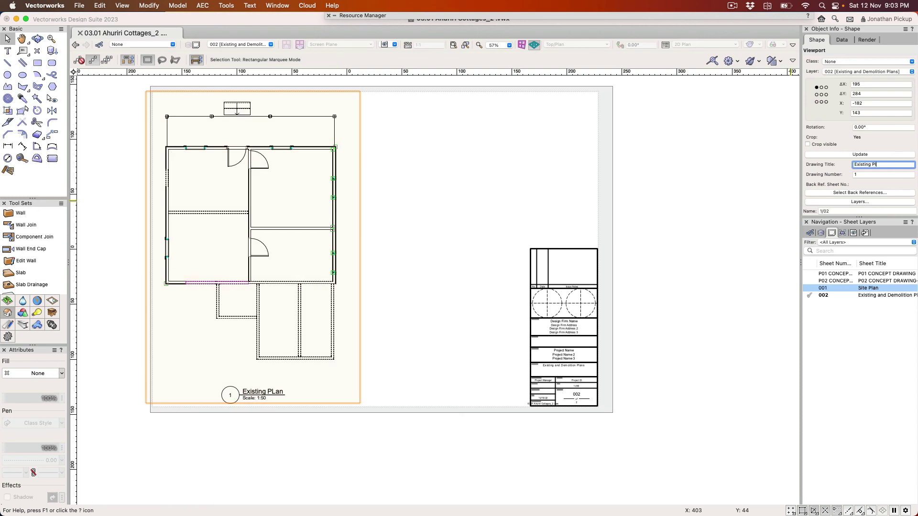
key(Return)
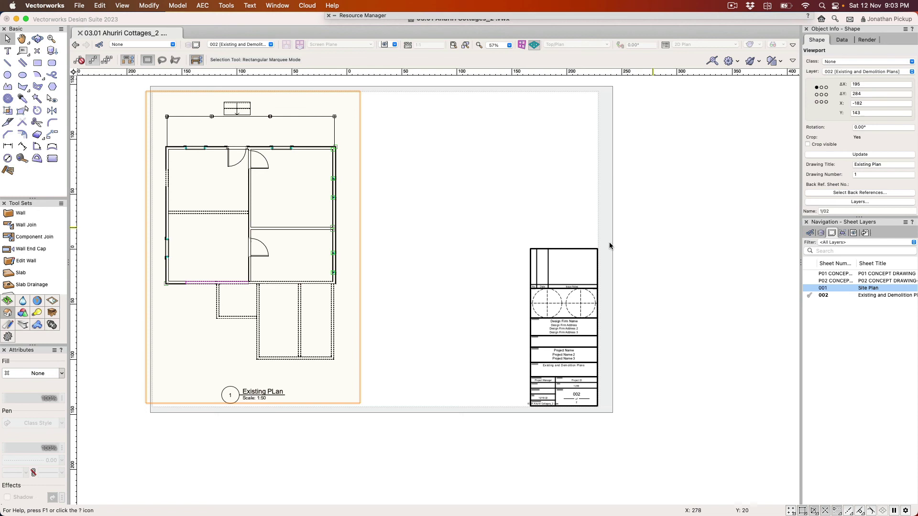
drag(334, 262, 526, 261)
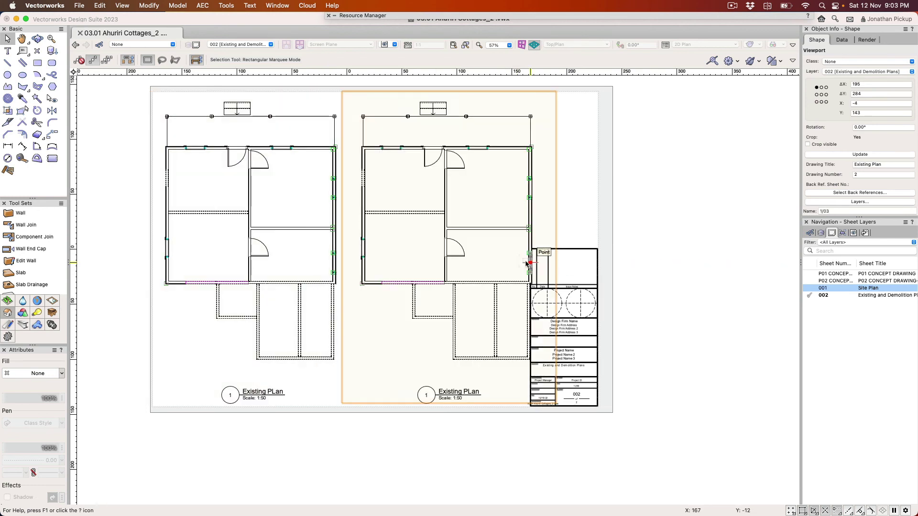
key(shift+Left)
key(shift+Left)
key(shift+Left)
key(shift+Left)
key(shift+Left)
key(shift+Left)
key(shift+Left)
key(shift+Left)
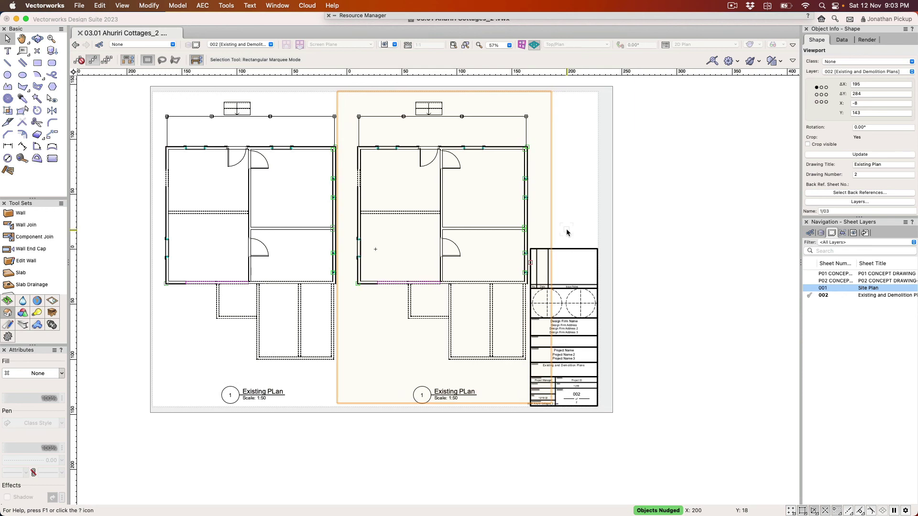
key(shift+Left)
Step: Retitle the copy 'Demolition Plan' and reselect the original Existing Plan viewport
double_click(862, 164)
text(Demolition)
key(Return)
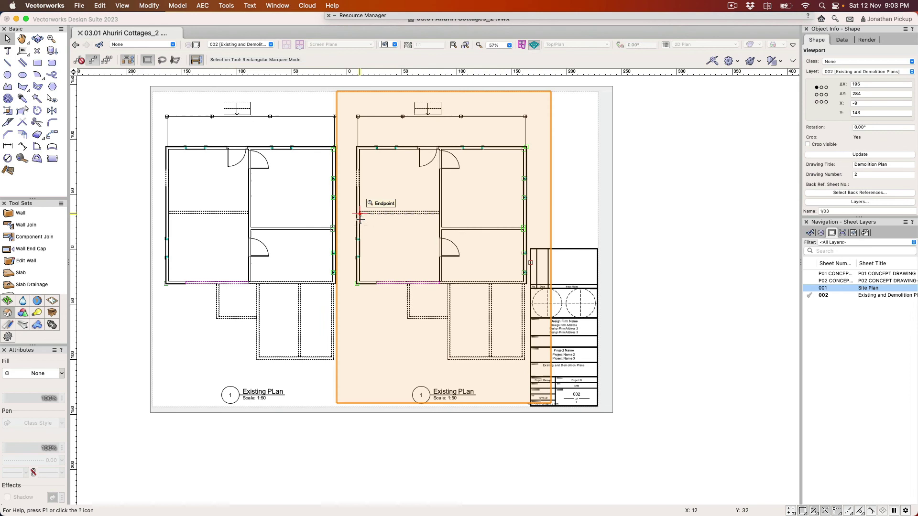
click(250, 230)
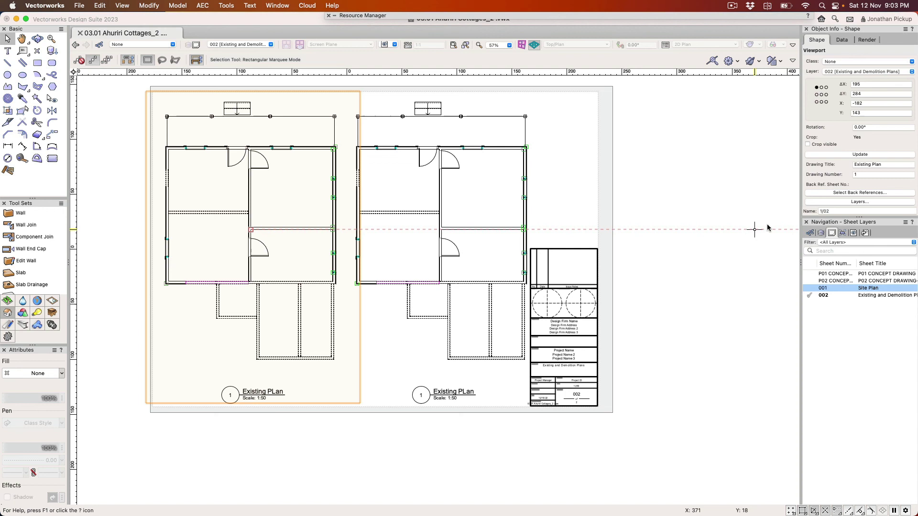
scroll(825, 203, down, 3)
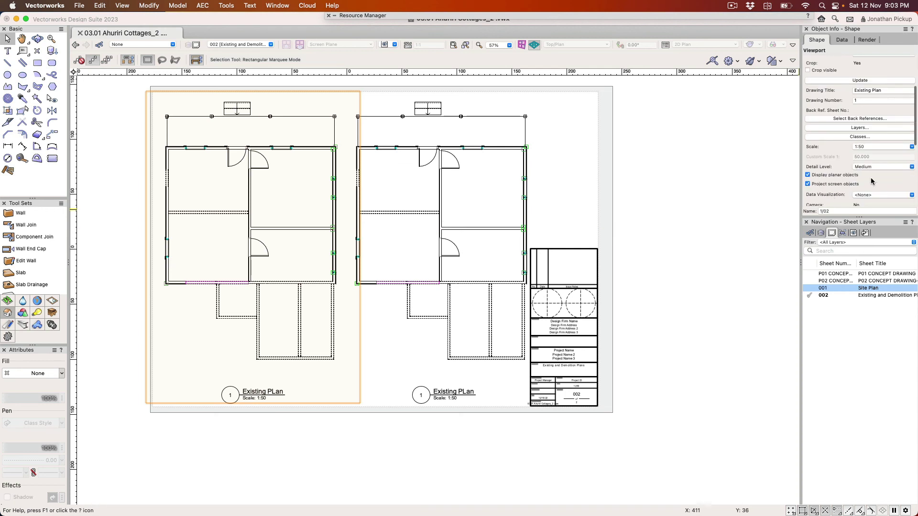
Step: Open the Existing Plan viewport's class overrides and select Wall-Demolished and Wall-Existing
click(848, 137)
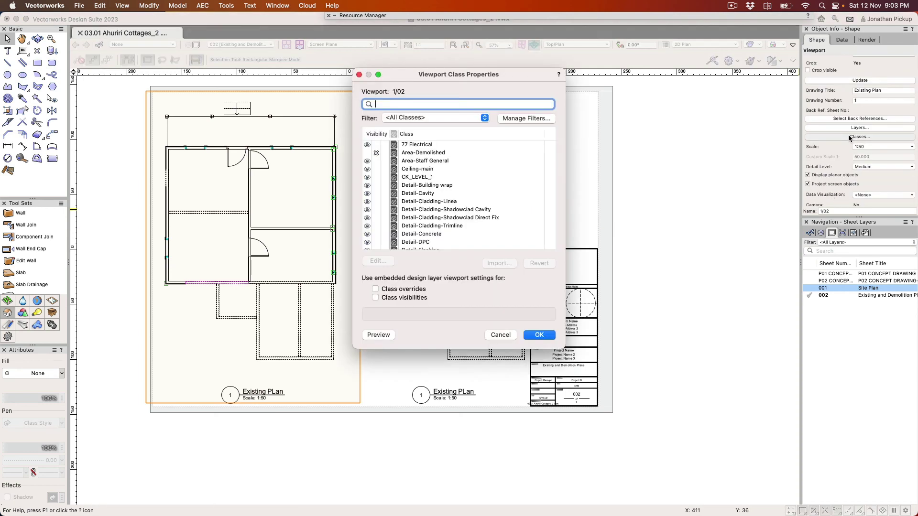
scroll(443, 187, down, 15)
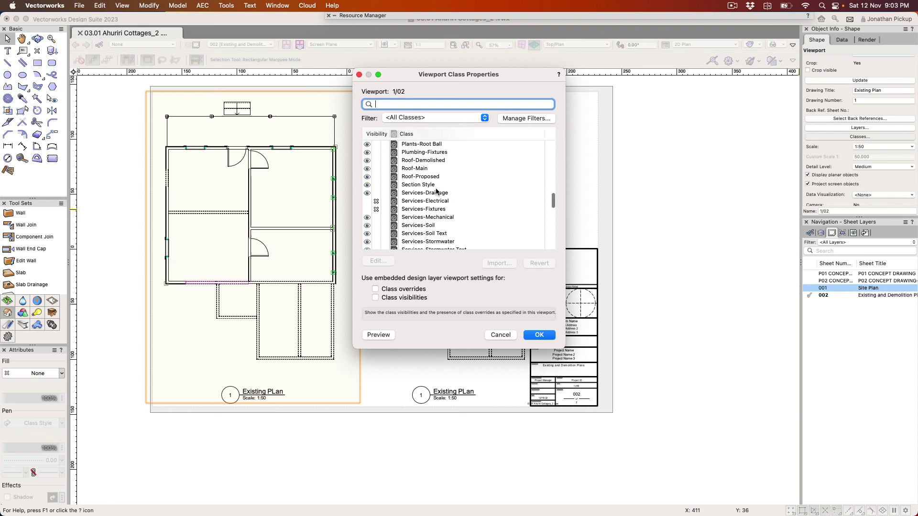
scroll(436, 193, up, 3)
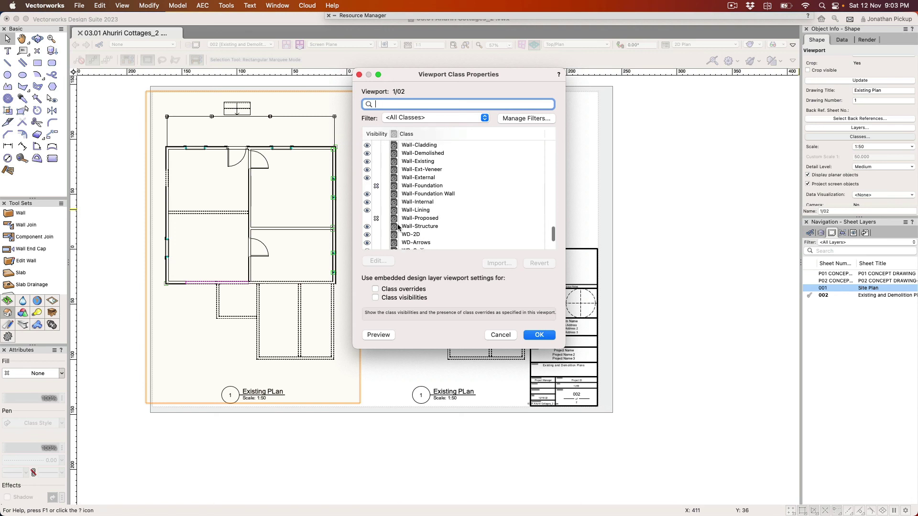
click(415, 153)
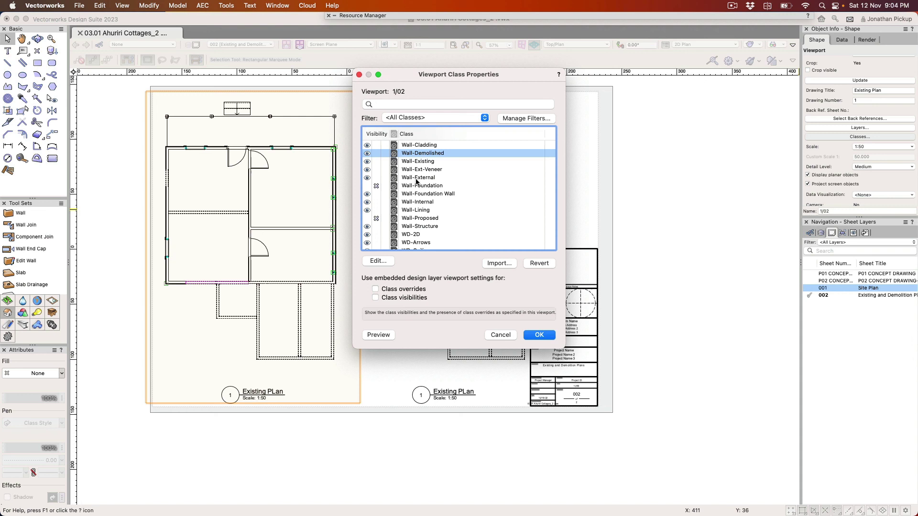
scroll(415, 173, up, 1)
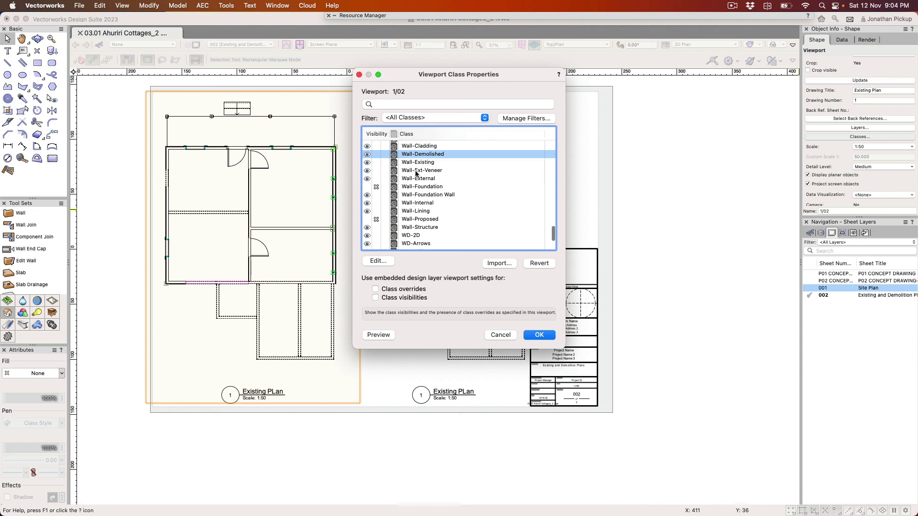
shift+click(416, 163)
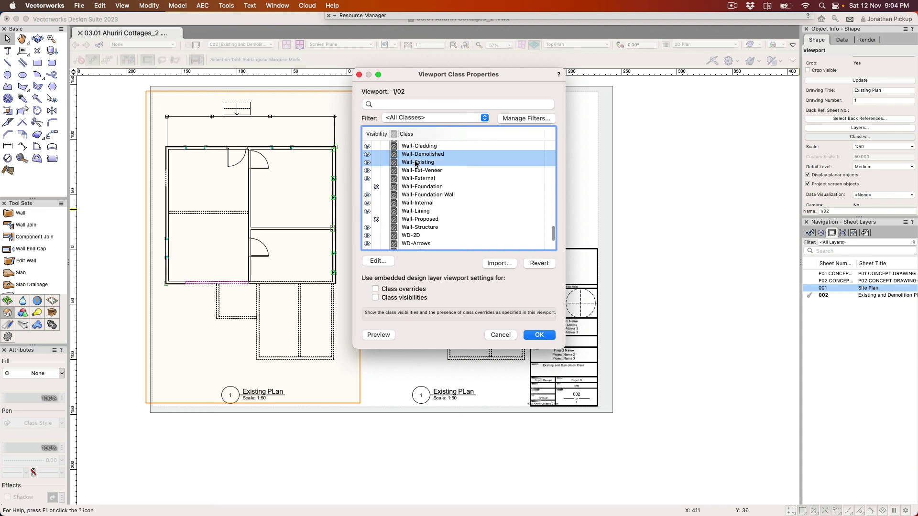
click(379, 260)
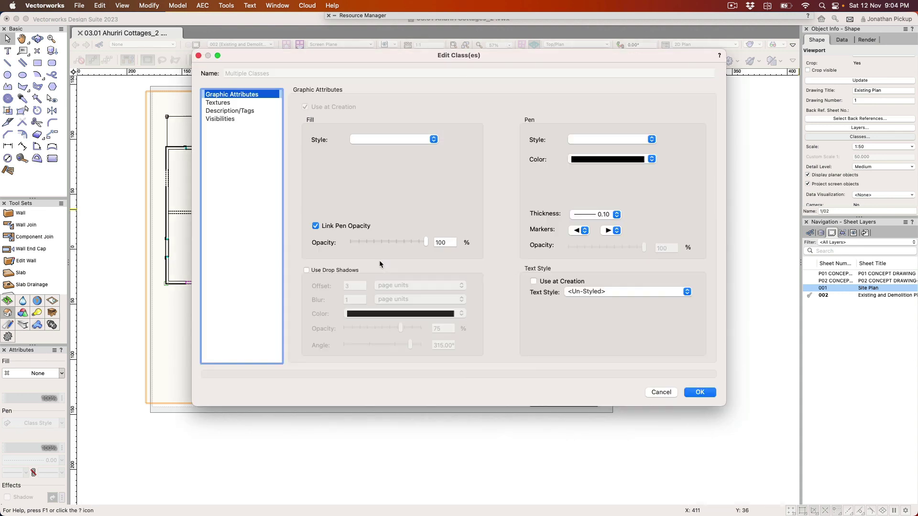
Step: Override both wall classes to a solid fill and a solid black pen
click(593, 216)
key(Escape)
click(392, 139)
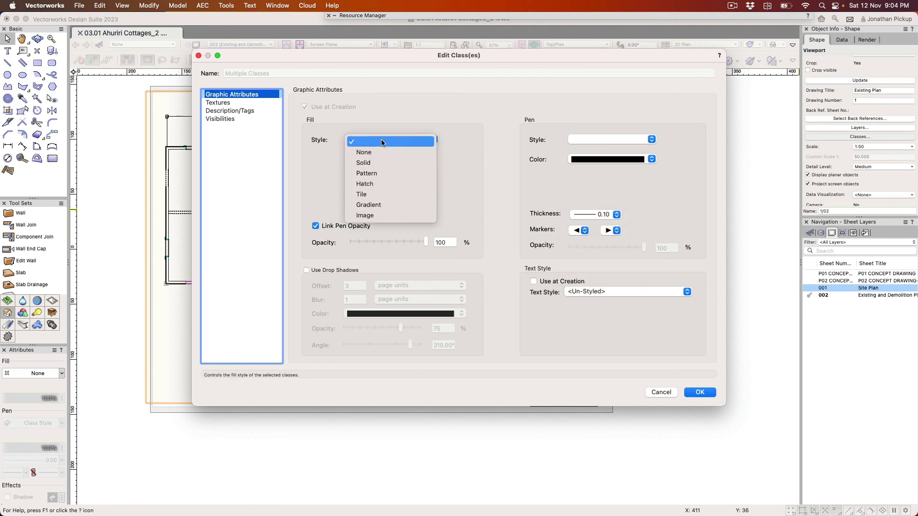
click(374, 153)
click(392, 139)
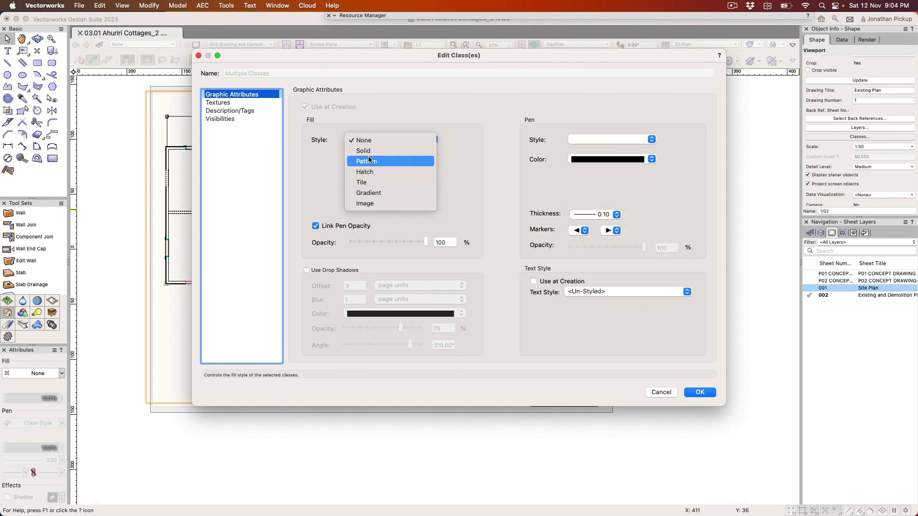
click(382, 150)
click(630, 160)
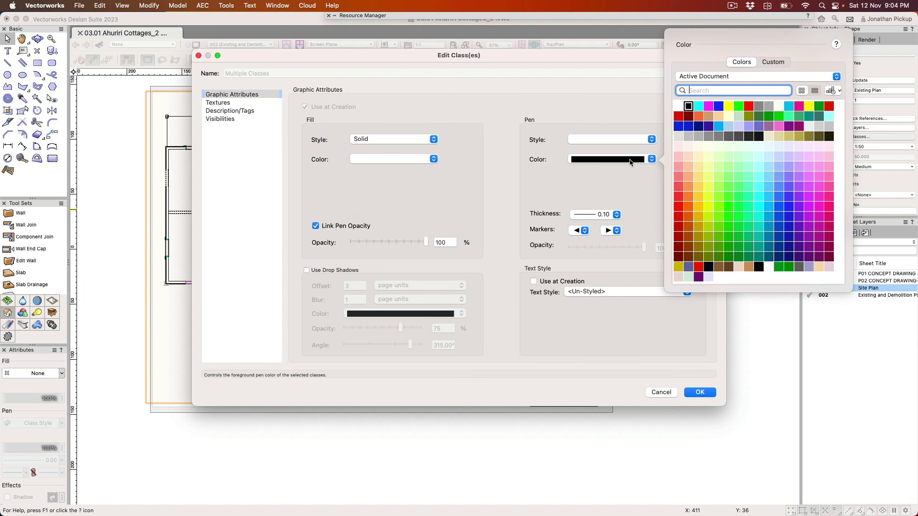
click(630, 161)
click(619, 136)
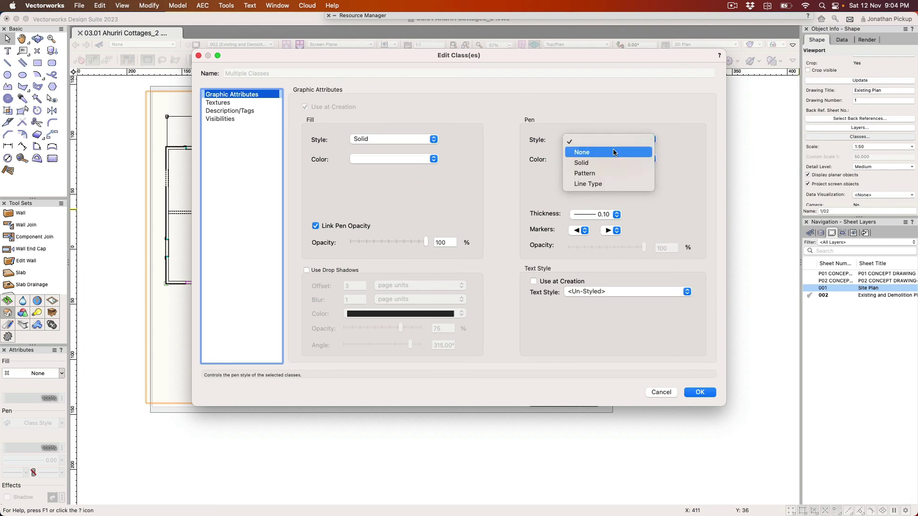
click(606, 162)
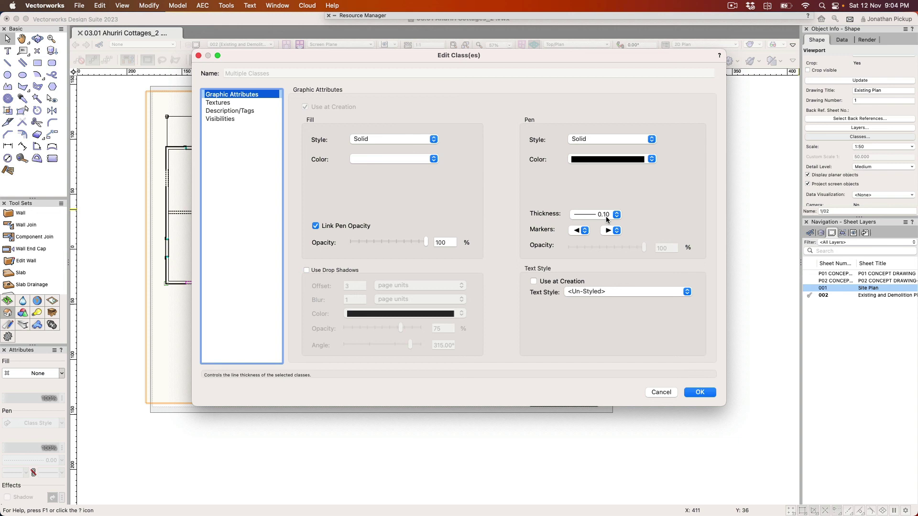
key(Return)
key(Return)
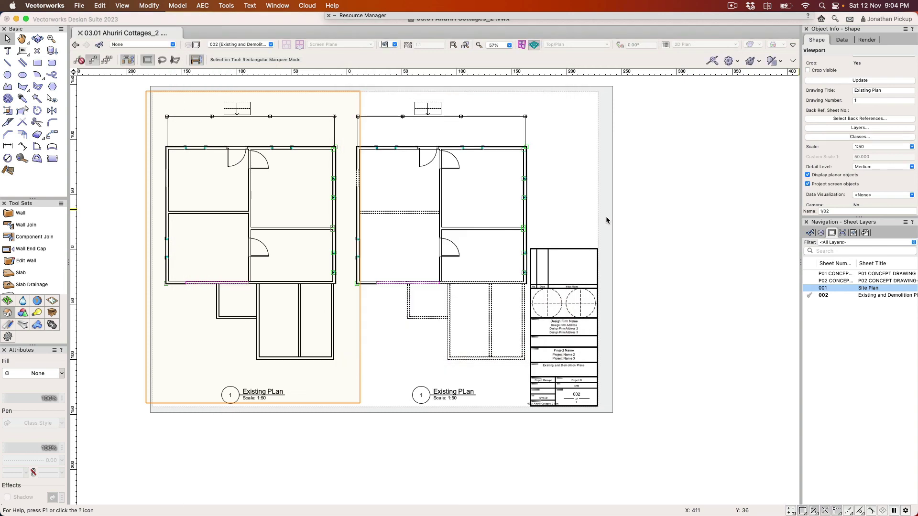
drag(166, 237, 356, 237)
drag(220, 194, 439, 211)
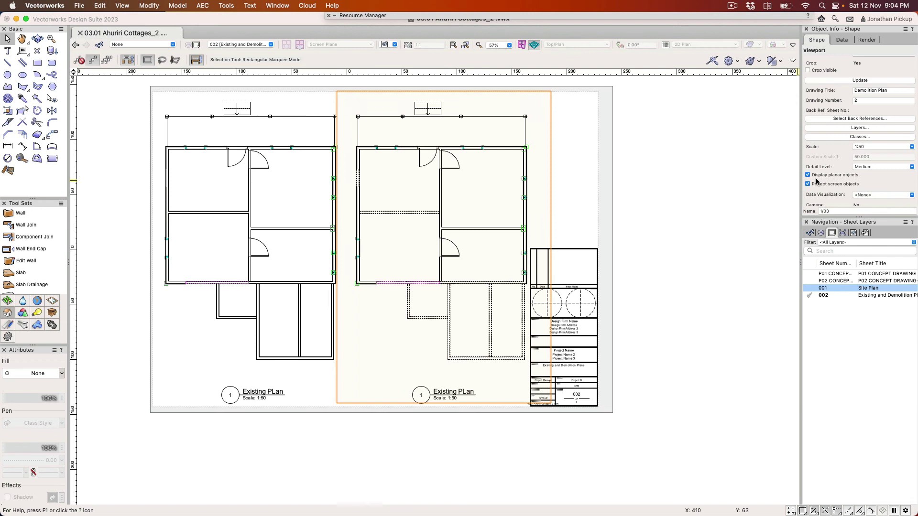
scroll(854, 170, down, 3)
scroll(869, 161, down, 3)
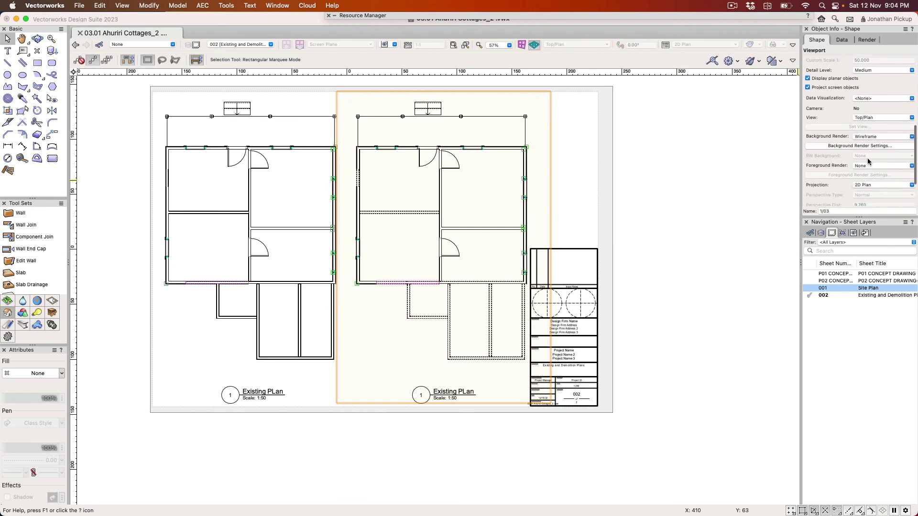
scroll(867, 154, up, 6)
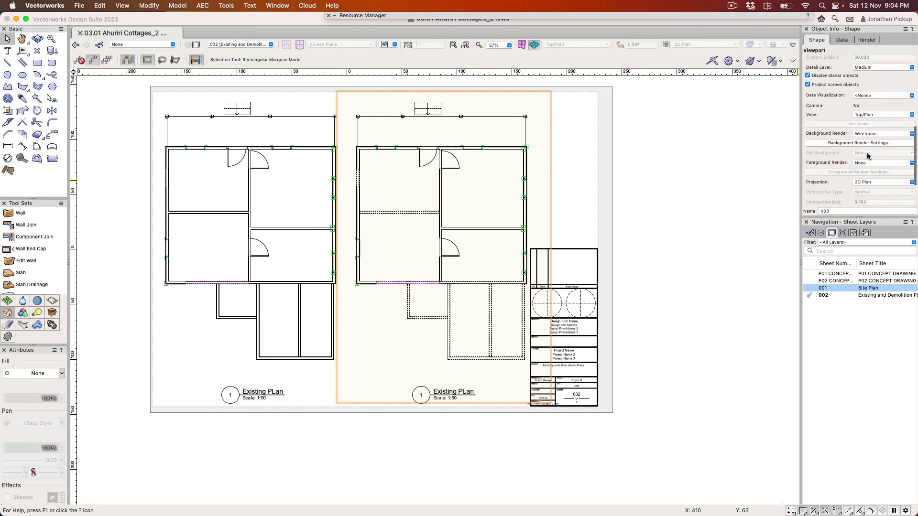
Step: Open the Demolition Plan viewport's class overrides and edit the Wall-Demolished class
click(856, 113)
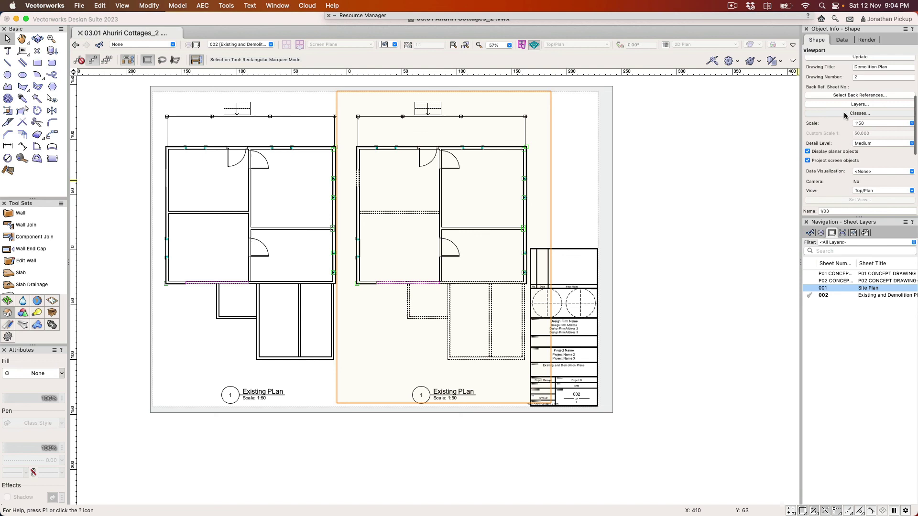
scroll(431, 190, down, 5)
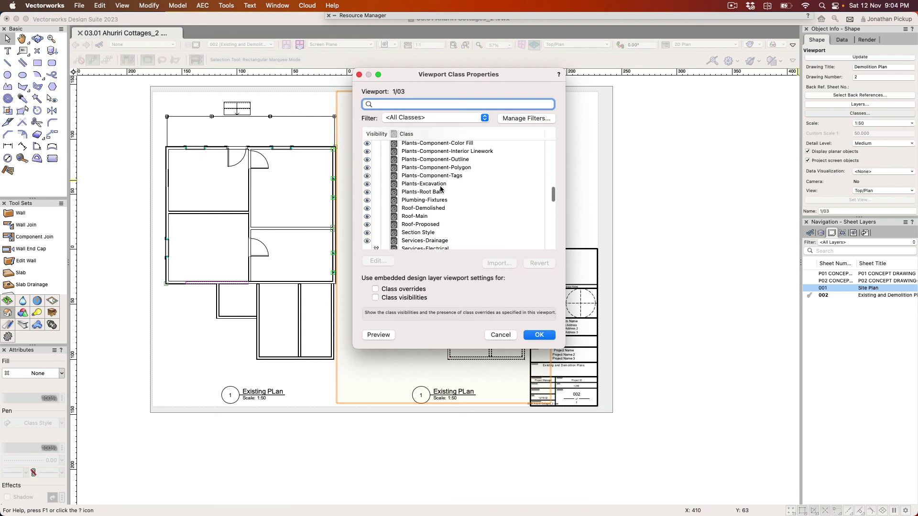
scroll(441, 189, down, 5)
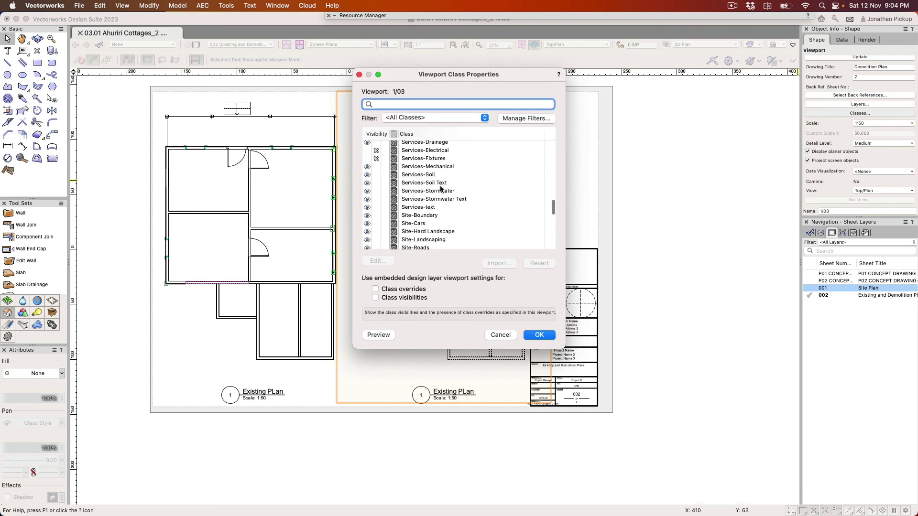
scroll(440, 189, down, 15)
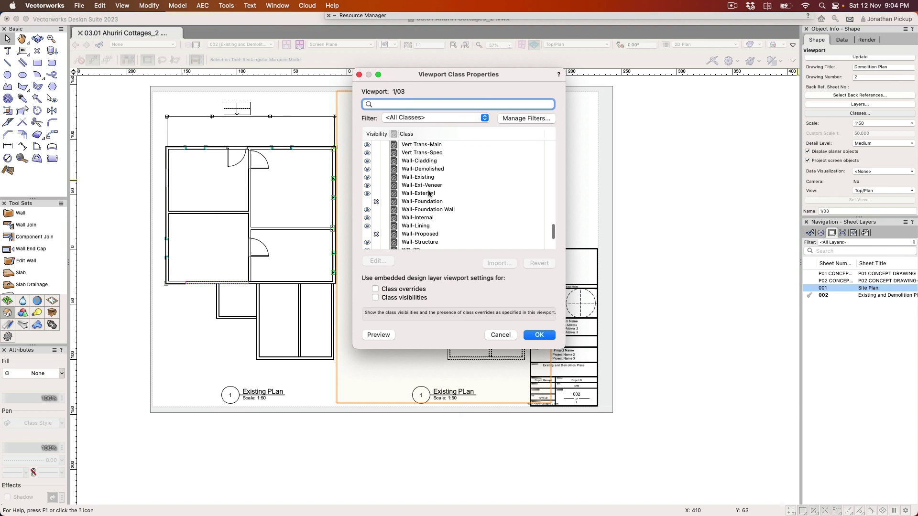
click(422, 169)
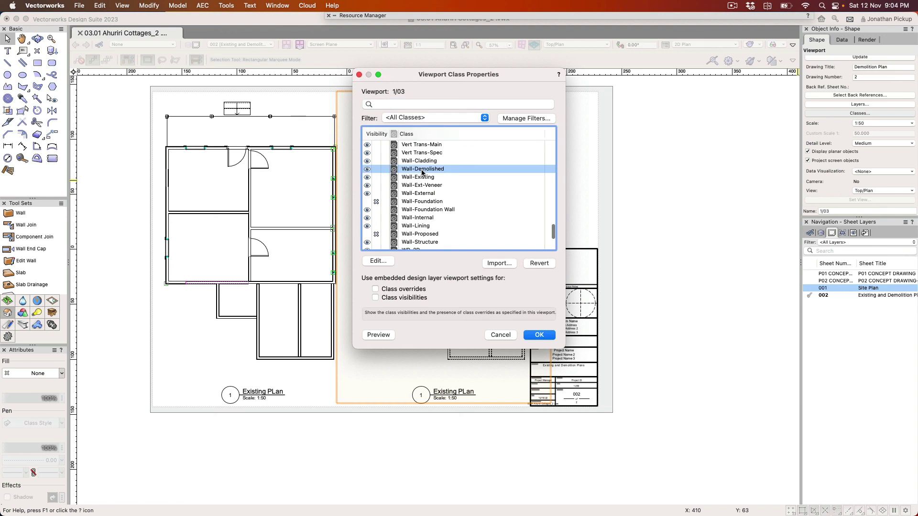
click(386, 263)
Step: Give Wall-Demolished a Hardfil hatch fill and 0.35 pen thickness
click(382, 140)
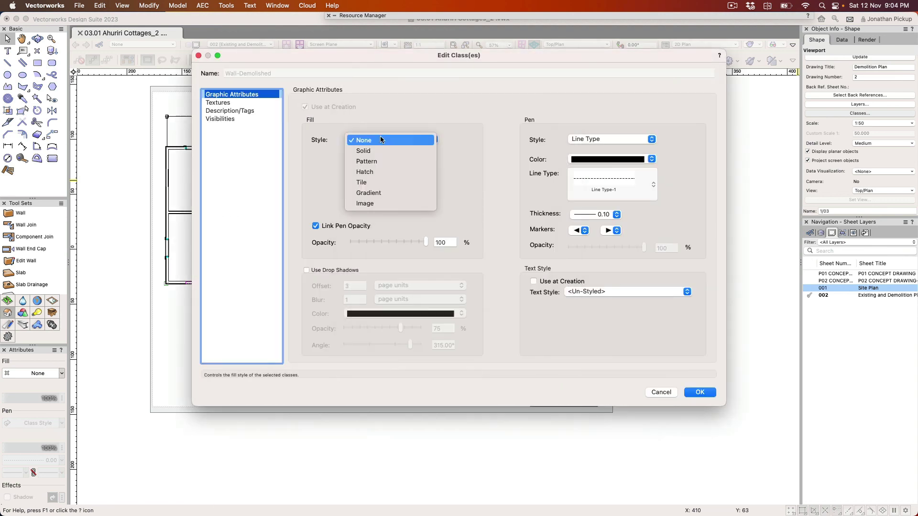
click(379, 174)
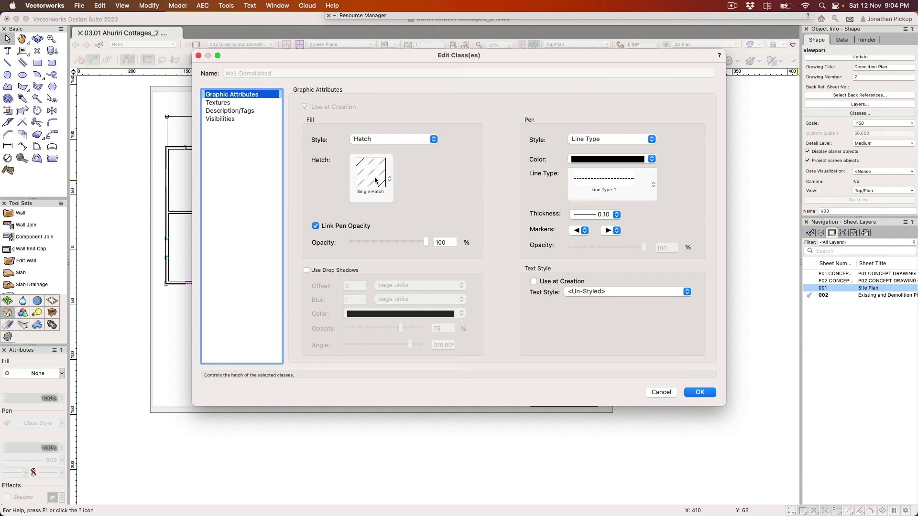
click(375, 179)
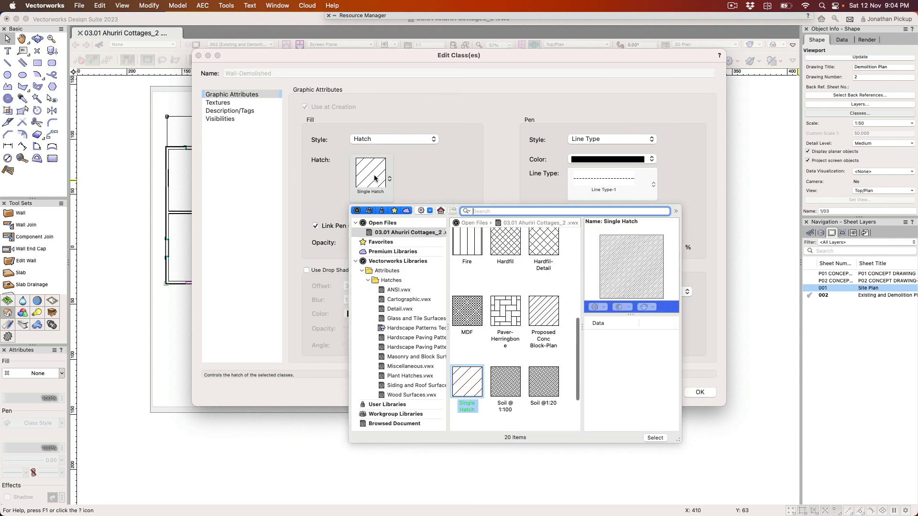
double_click(502, 244)
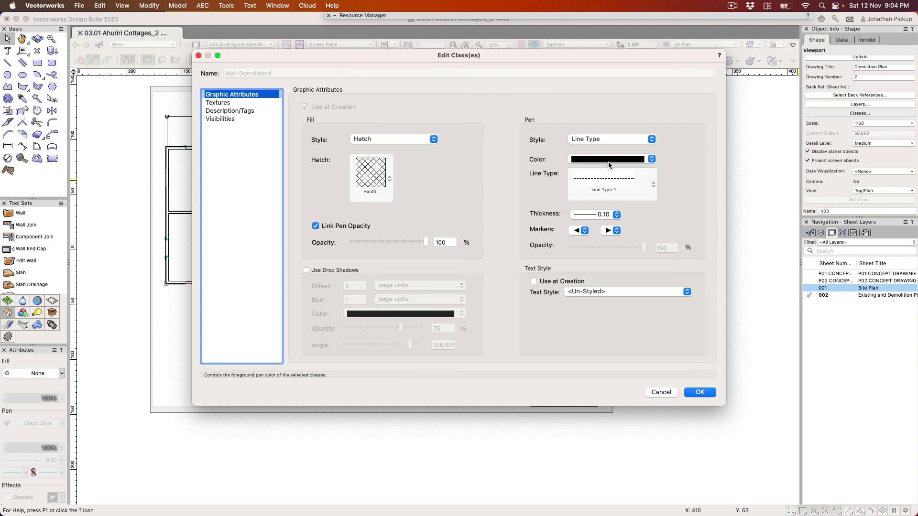
click(602, 214)
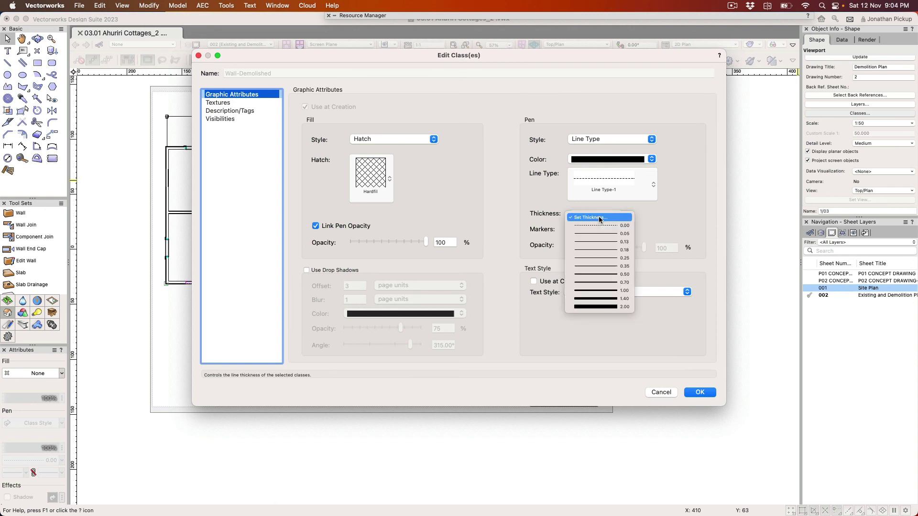
click(607, 268)
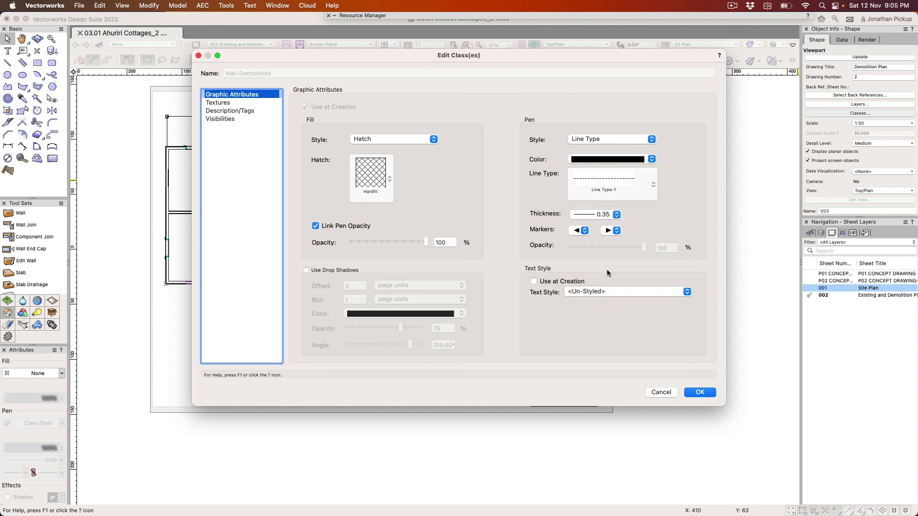
Step: Confirm the Wall-Demolished override, preview the hatched walls, and make Notes-Demo visible
click(699, 393)
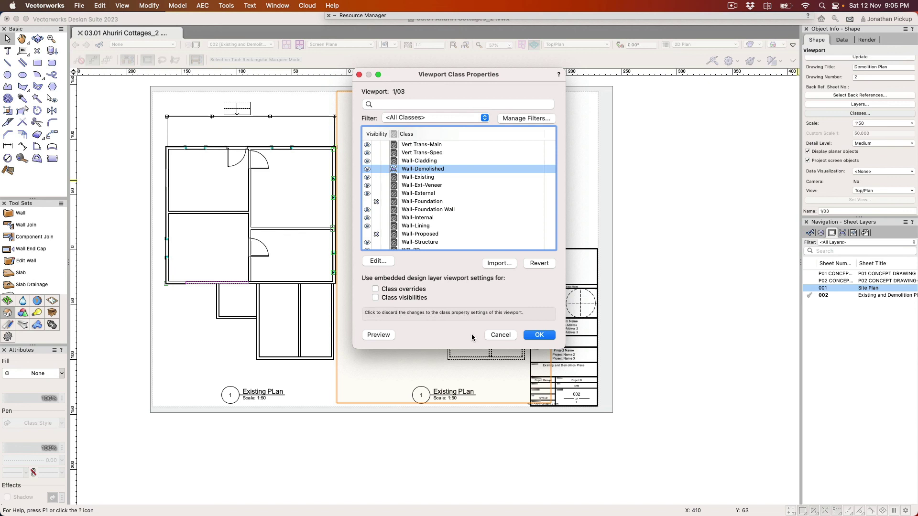
drag(444, 76, 668, 63)
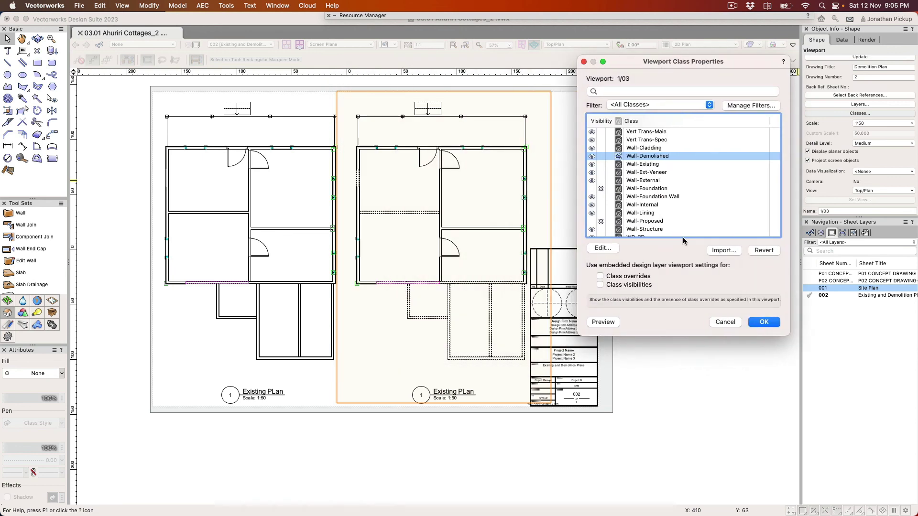
click(603, 322)
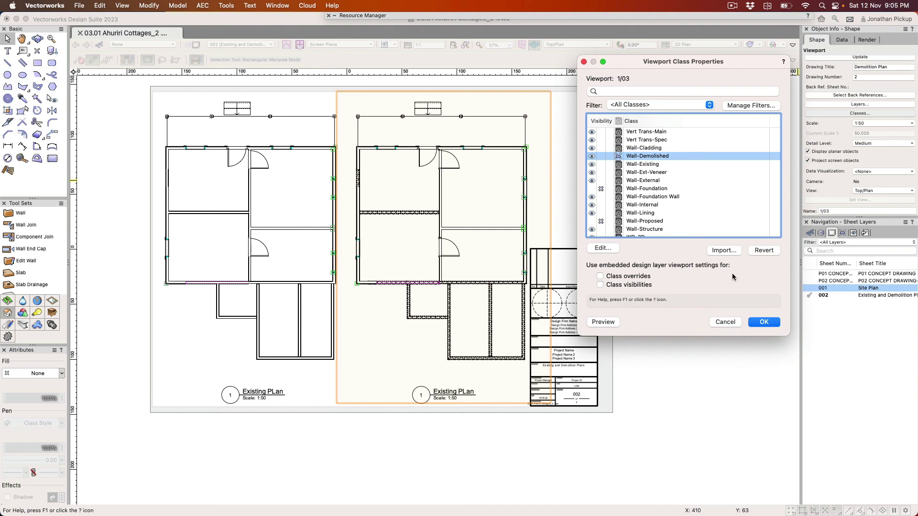
scroll(636, 196, up, 8)
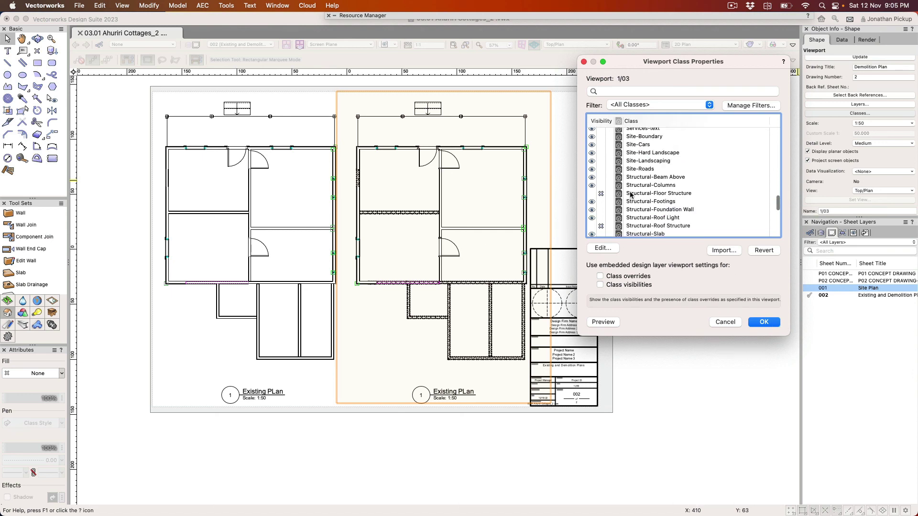
scroll(638, 195, up, 5)
scroll(659, 186, up, 5)
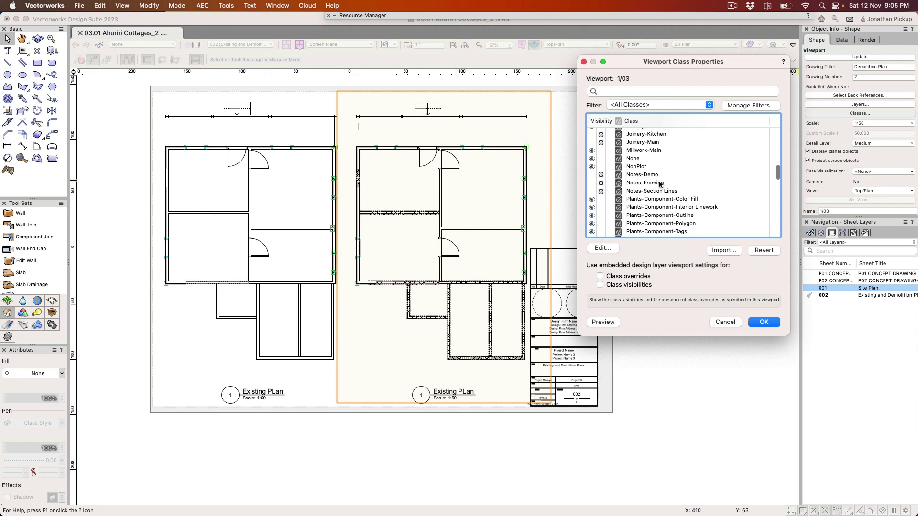
click(592, 175)
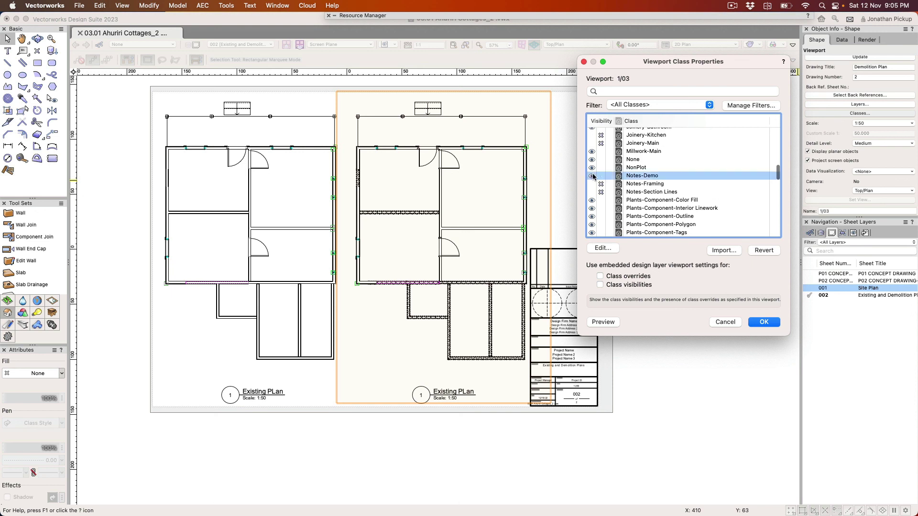
Step: Apply the class settings, set the Existing Plan viewport to 1:100, and move it left
click(764, 322)
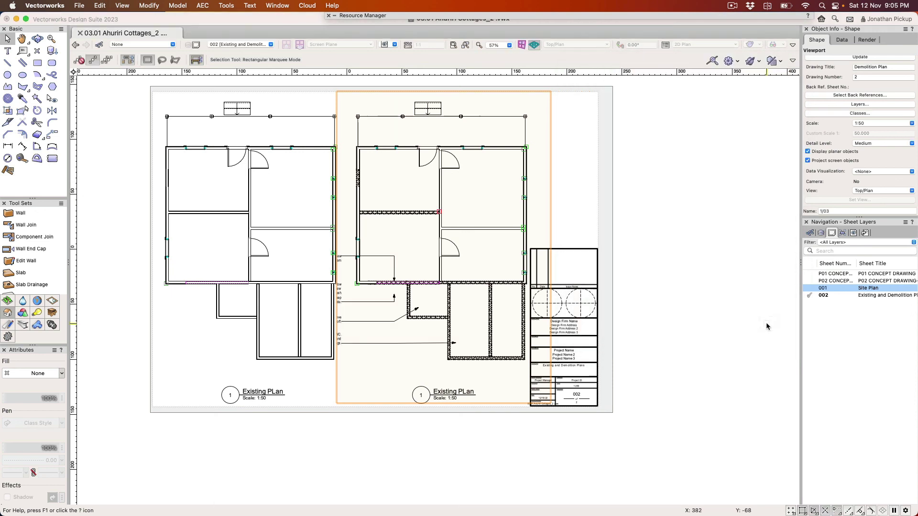
right_click(285, 232)
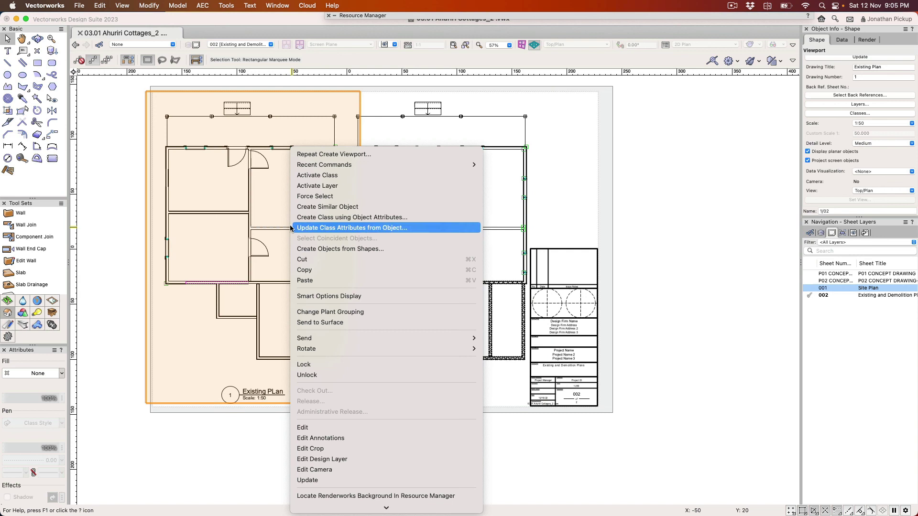
key(Escape)
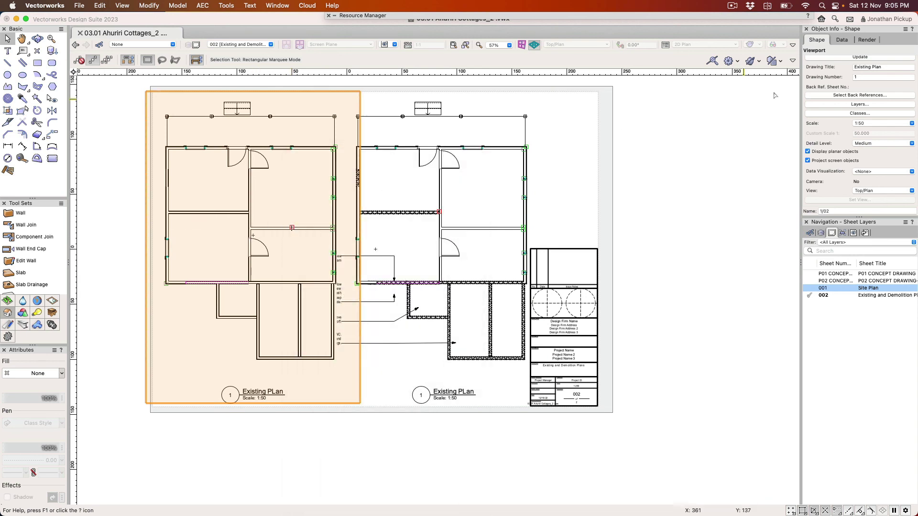
click(873, 125)
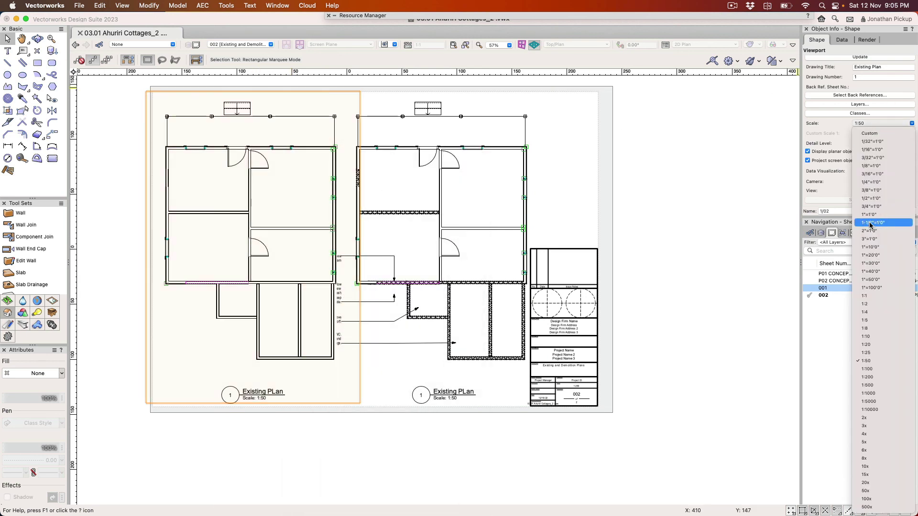
click(867, 369)
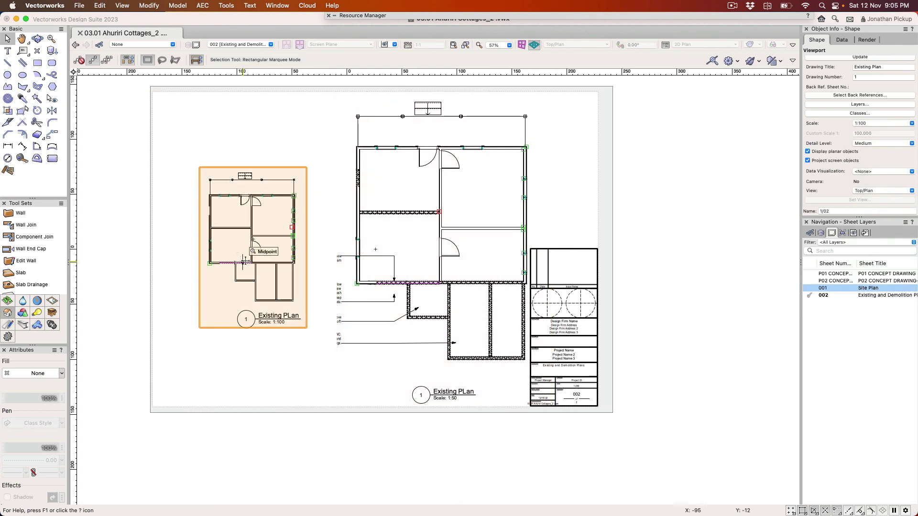
drag(242, 262, 211, 262)
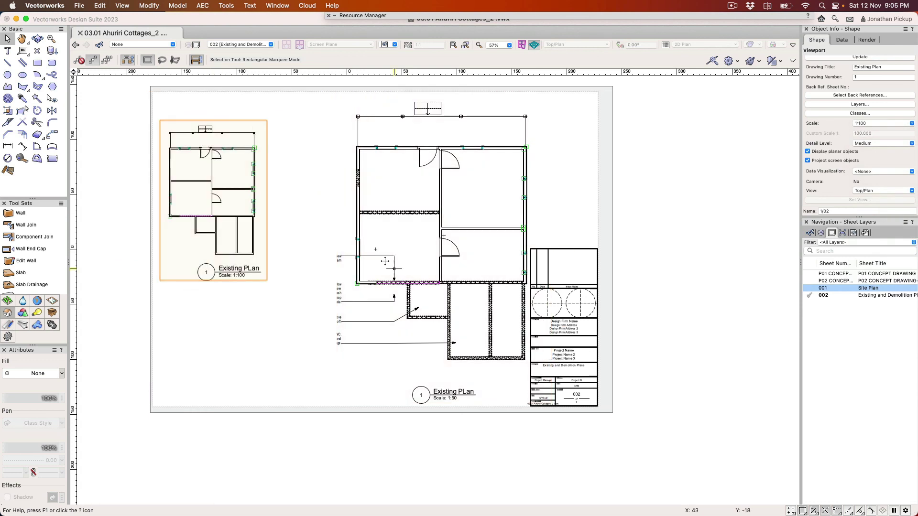
Step: Widen the Demolition Plan crop leftward to 12232 so it includes the demo notes
click(357, 259)
right_click(357, 258)
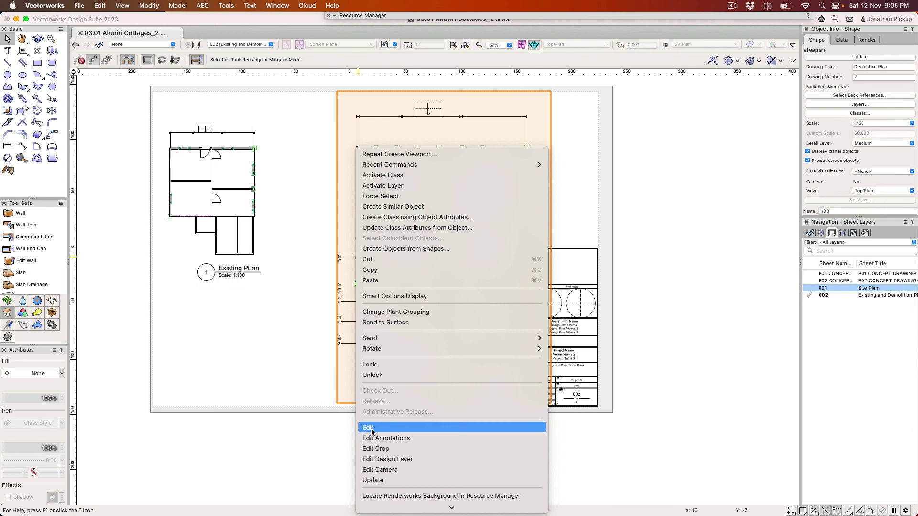
click(376, 448)
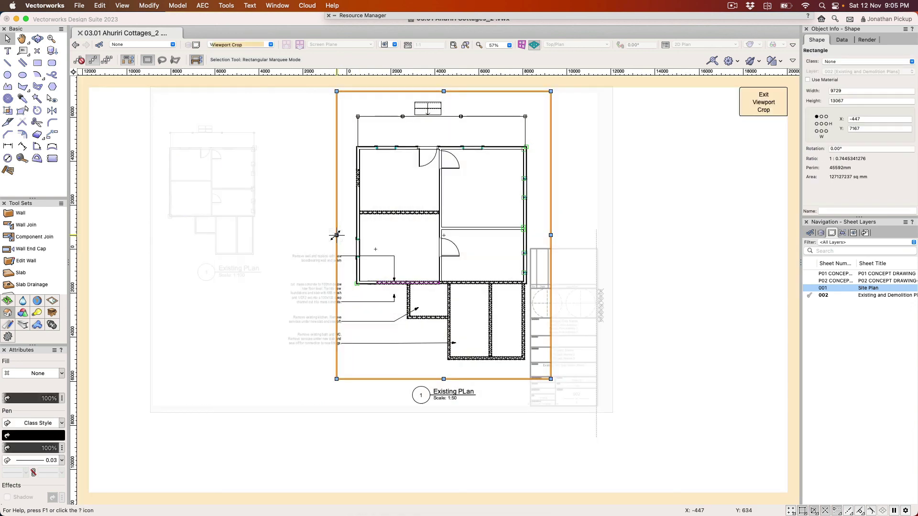
drag(337, 235, 281, 236)
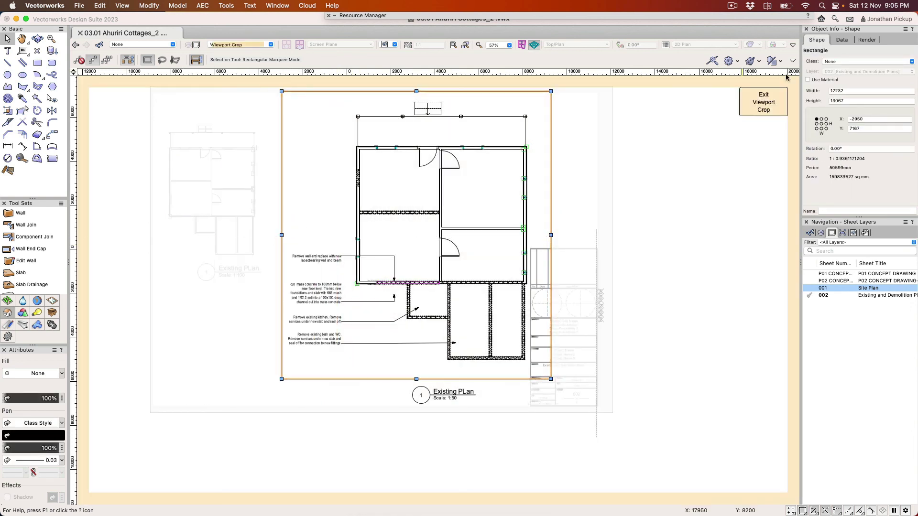
click(761, 105)
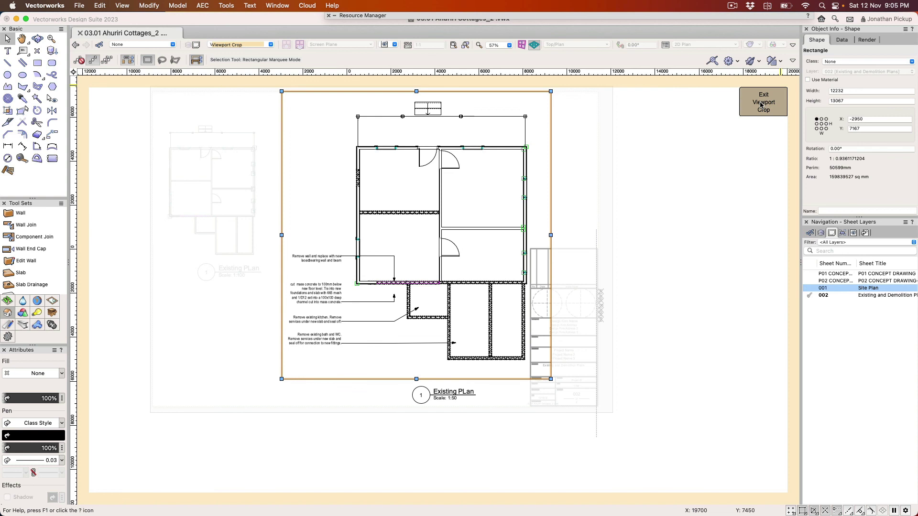